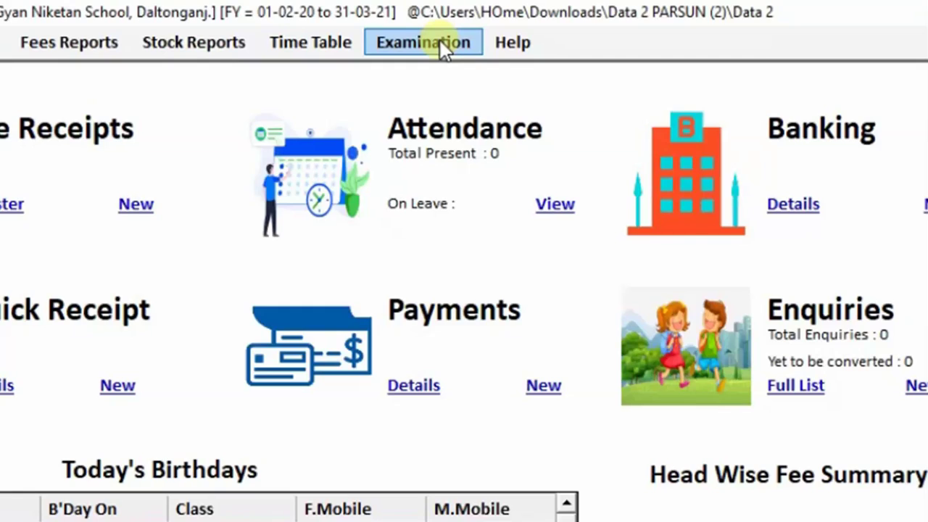
Step: Open the examination Grading System and choose class VII(Seven)
left_click(440, 40)
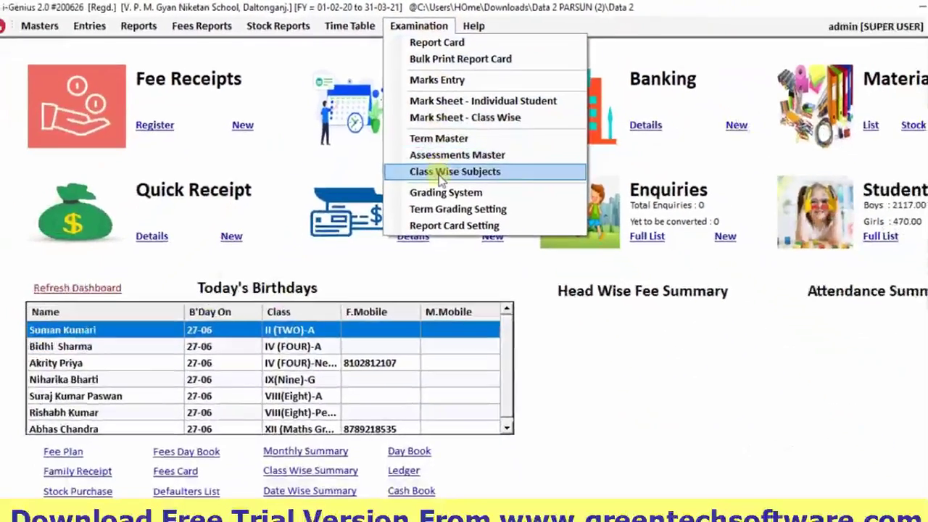
left_click(467, 314)
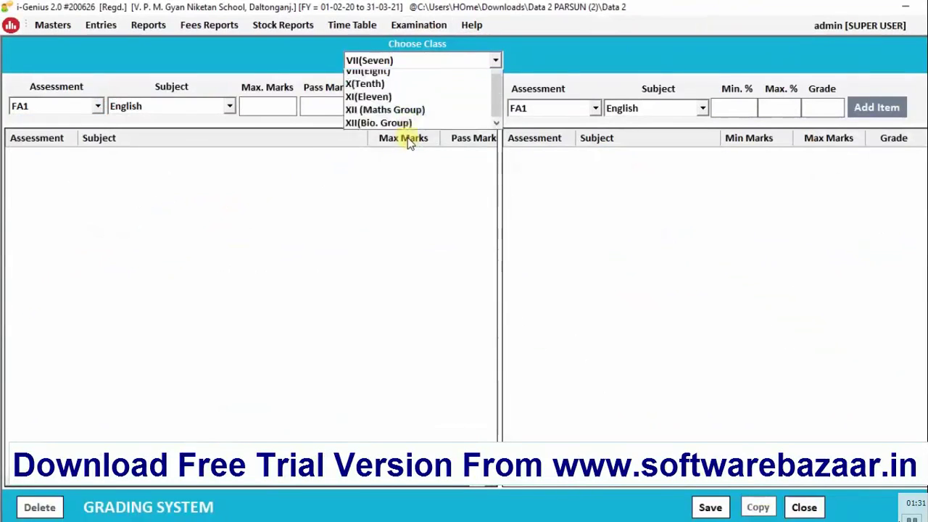
key("Up")
key("Up")
key("Up")
key("Up")
key("Up")
key("Down")
key("Down")
key("Return")
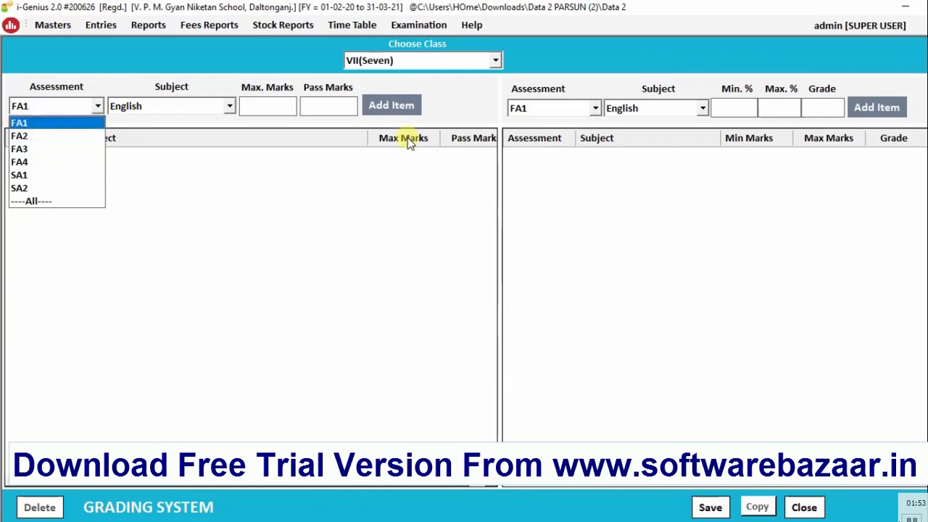
Step: Set the assessment of the maximum and pass marks entry to All
key("Down")
key("Down")
key("Down")
key("Down")
key("Down")
key("Down")
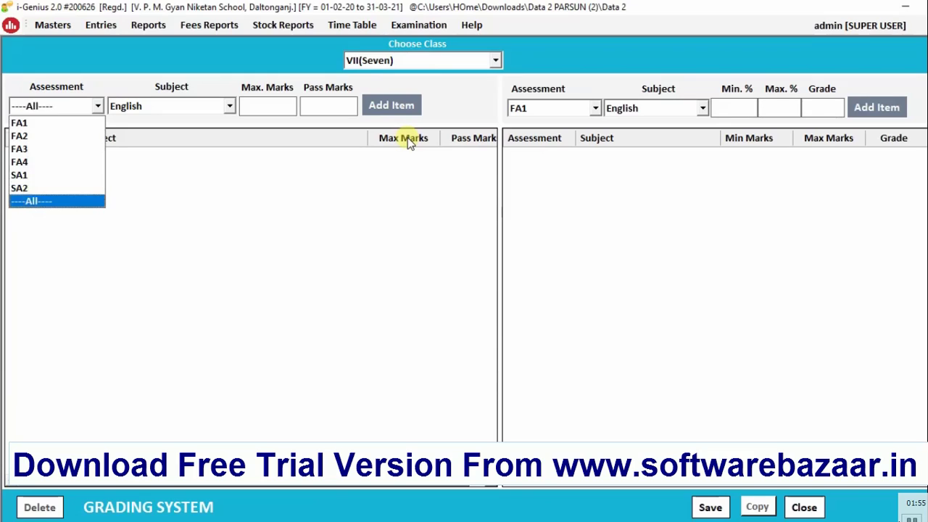
key("Return")
Step: Set the subject of the maximum and pass marks entry to All
key("Down")
key("Down")
key("Down")
key("Down")
key("Down")
key("Down")
key("Down")
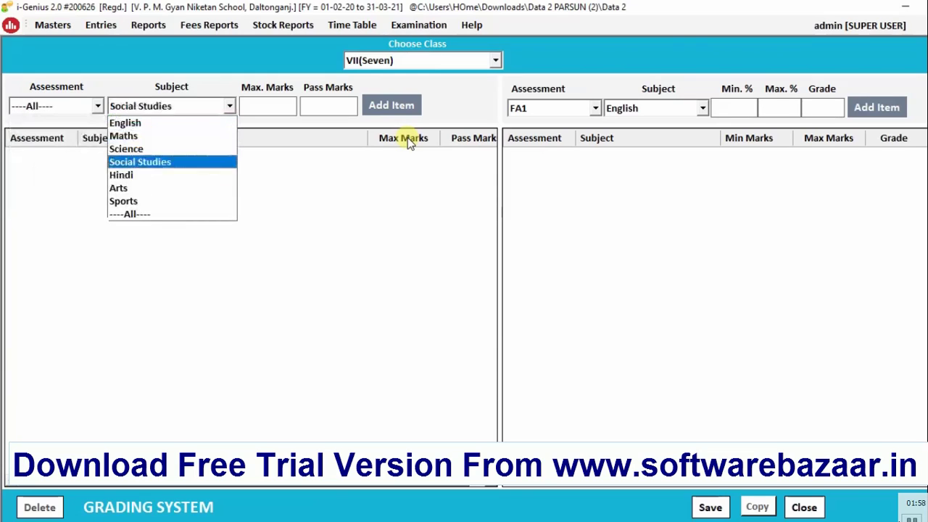
key("Up")
key("Up")
key("Up")
key("Up")
key("Up")
key("Up")
key("Up")
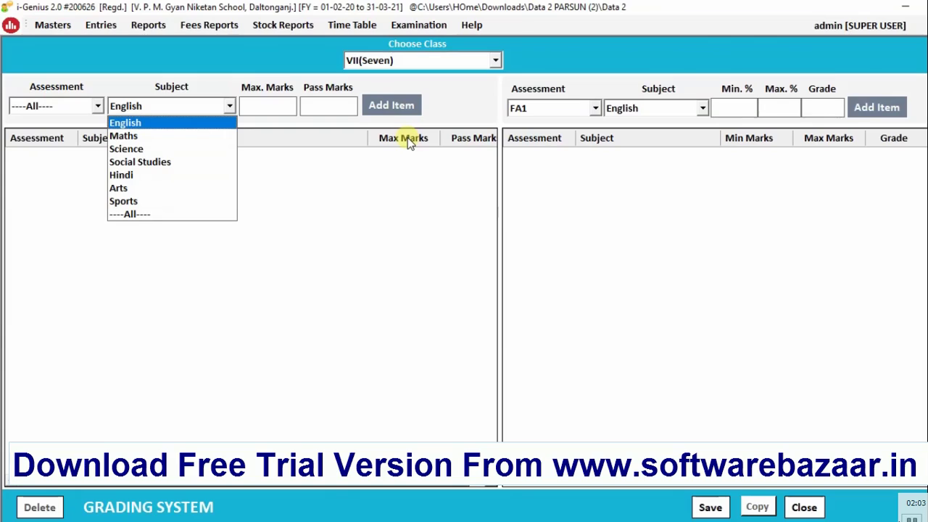
key("Down")
key("Up")
key("Down")
key("Down")
key("Down")
key("Down")
key("Down")
key("Down")
key("Down")
key("Tab")
Step: Add the marks entry with maximum marks 100 and pass marks 35
type("100")
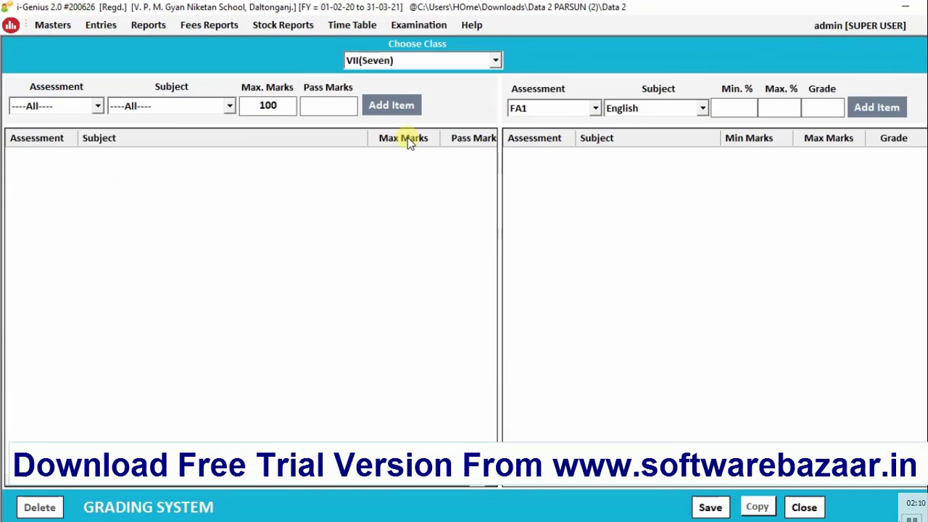
key("Tab")
type("35")
key("Return")
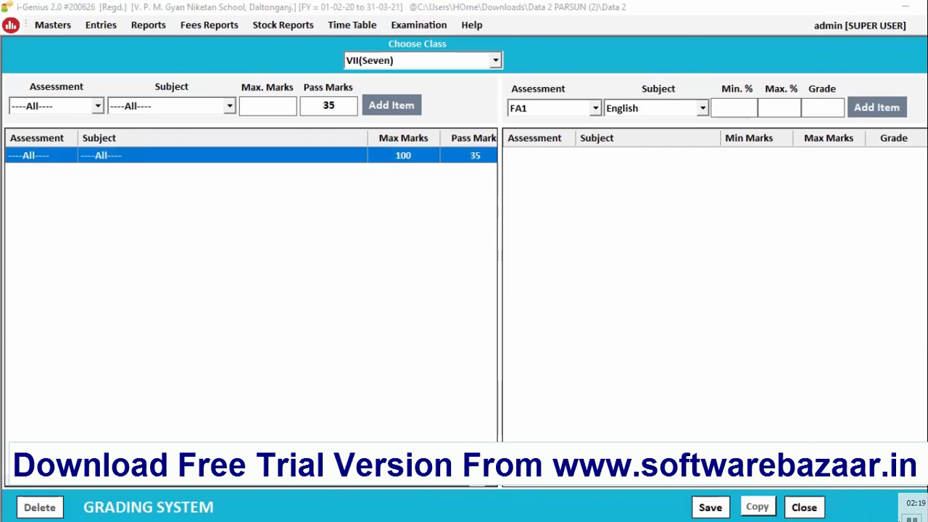
Step: Set the assessment for the grade ranges to All
left_click(534, 106)
left_click(536, 109)
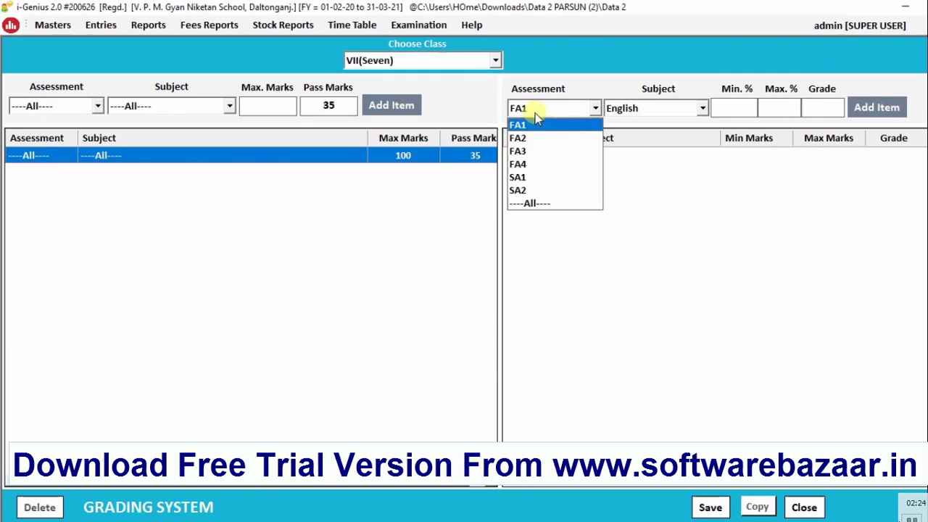
key("Down")
key("Down")
key("Down")
key("Down")
key("Down")
key("Down")
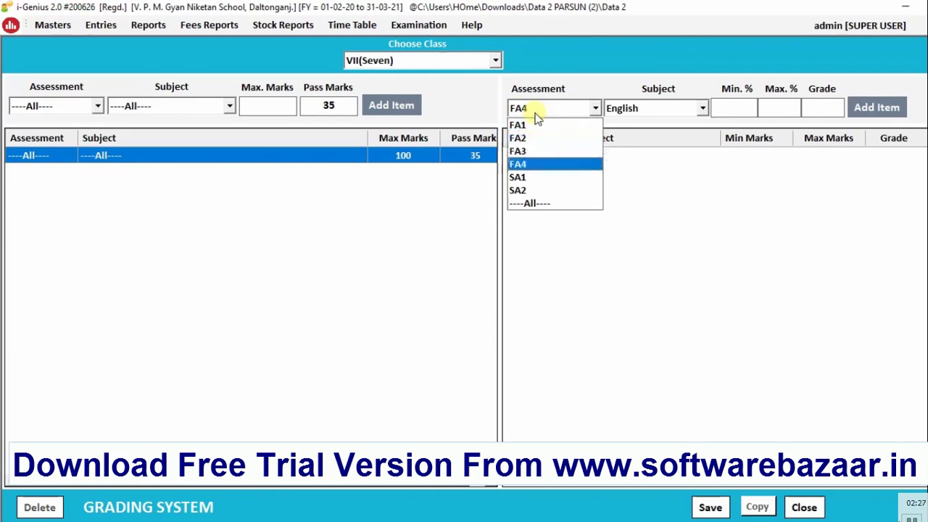
key("Return")
Step: Set the subject for the grade ranges to All
key("Down")
key("Down")
key("Down")
key("Down")
key("Down")
key("Down")
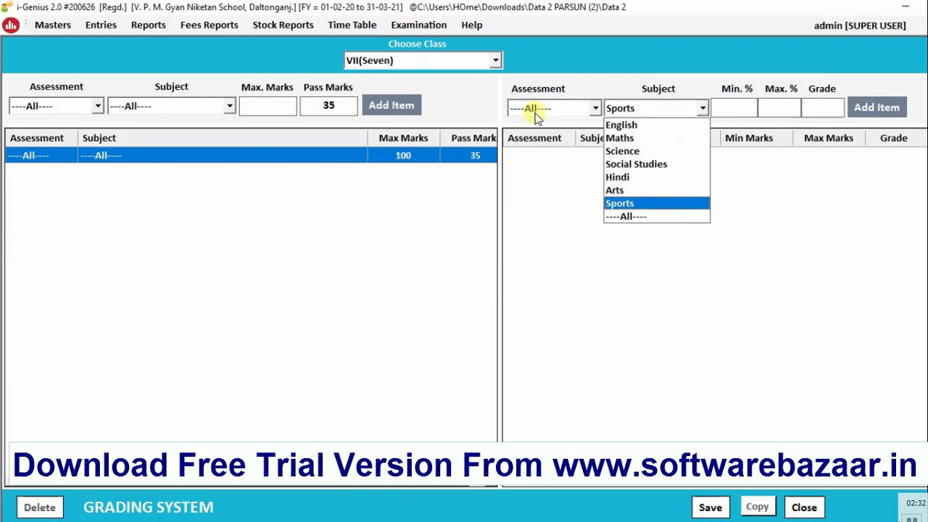
key("Down")
key("Return")
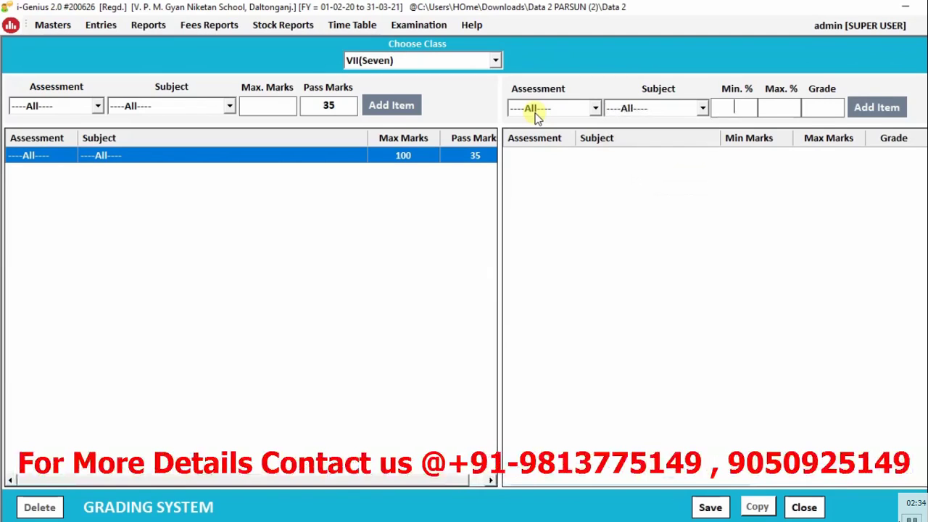
Step: Add grade E for the range from 0 to 35 percent
type("0")
key("Return")
type("35")
key("Return")
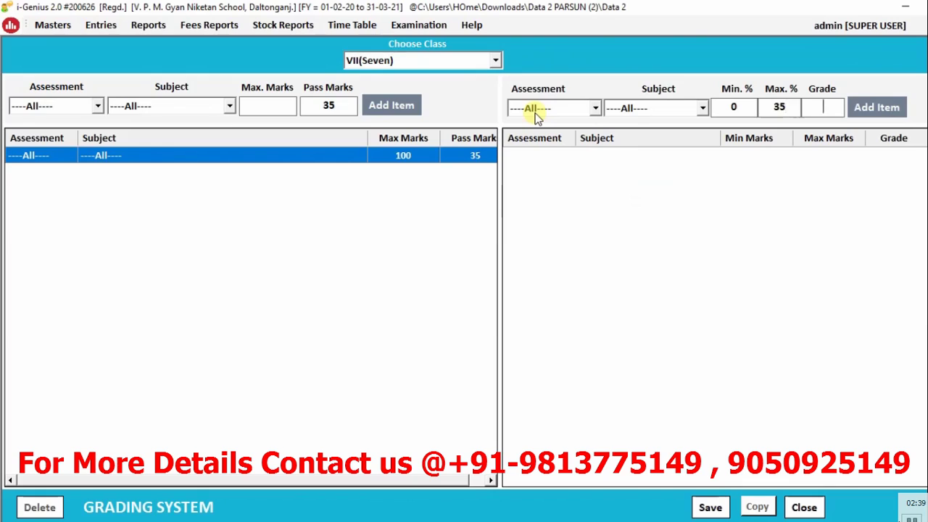
type("E")
key("Return")
key("Return")
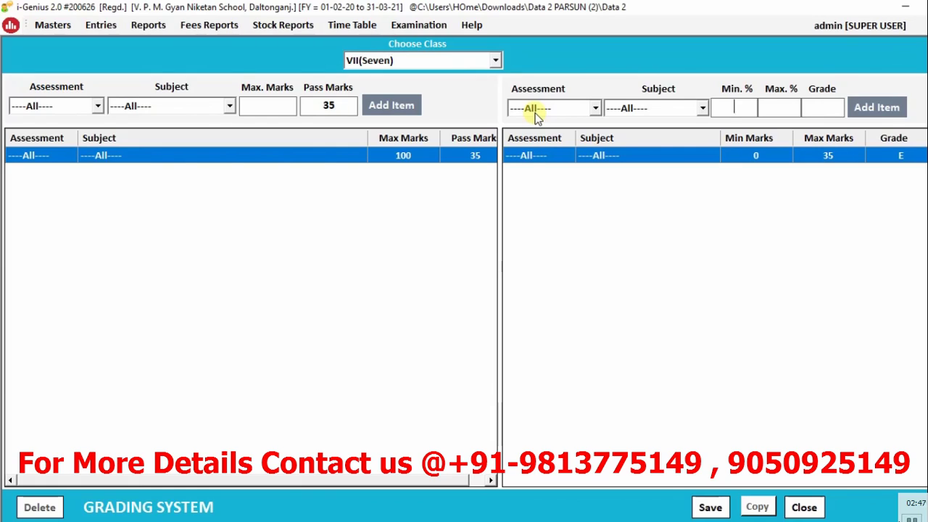
Step: Add grade D for the range from 35.01 to 60 percent
type("35.01")
key("Tab")
type("60")
key("Tab")
type("D")
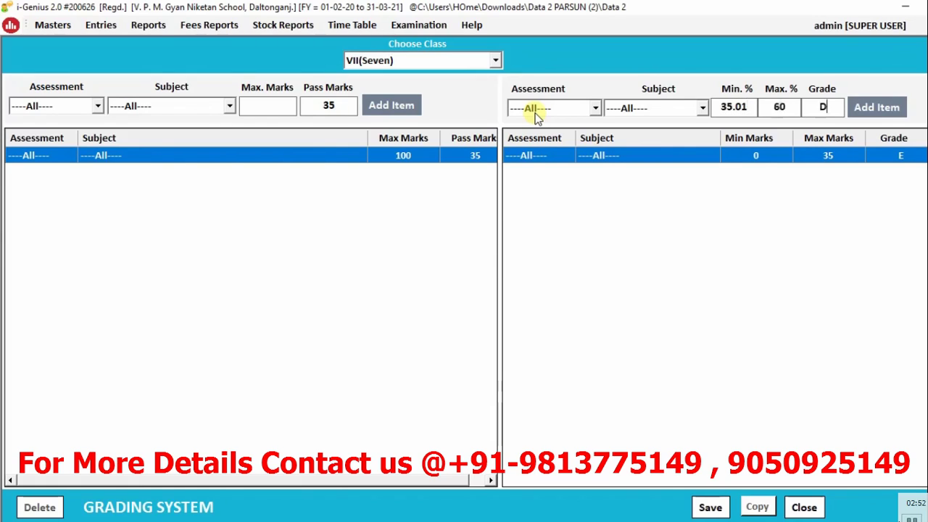
key("Return")
key("Return")
key("Return")
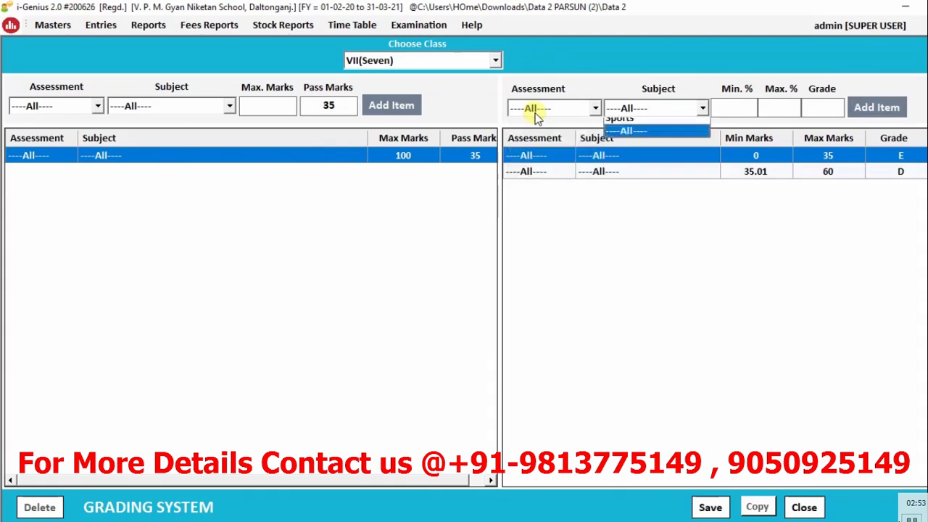
Step: Add grade C for the range from 60.01 to 75 percent
type("60.01")
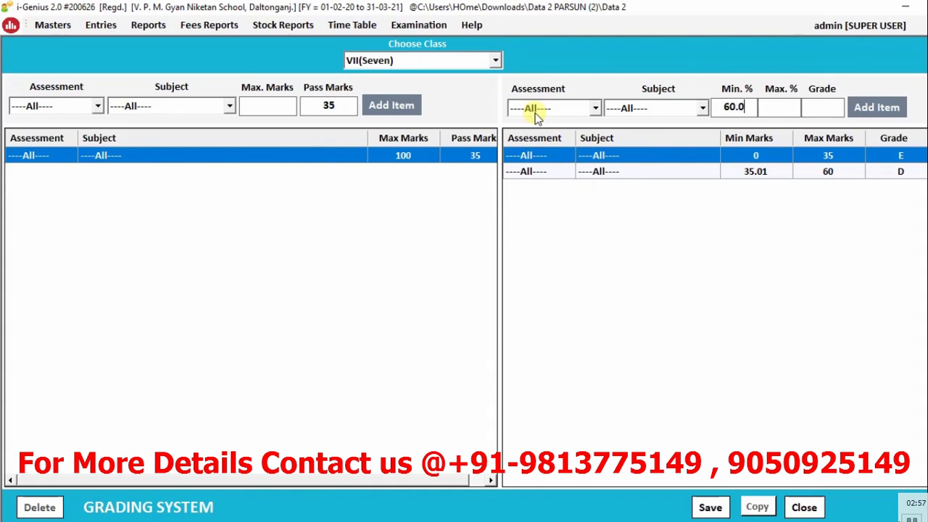
key("Tab")
type("75")
key("Tab")
type("C")
key("Return")
key("Return")
key("Return")
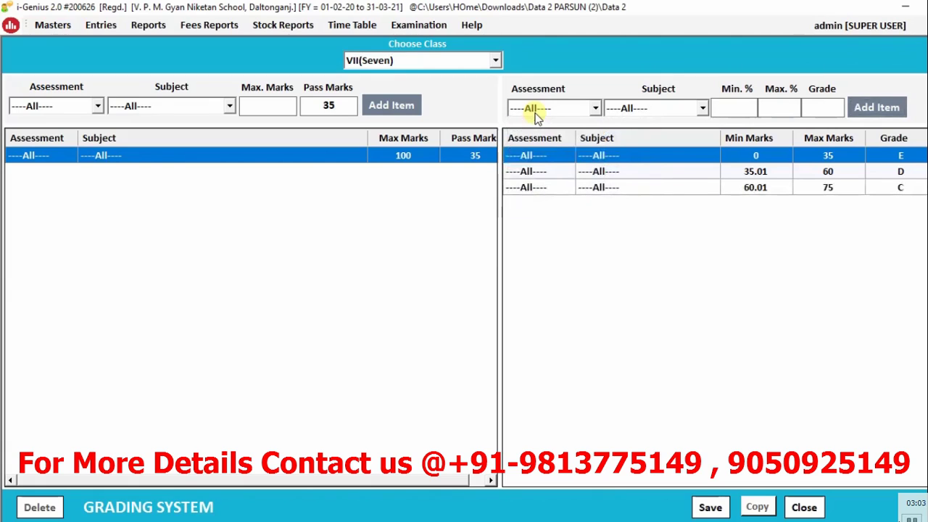
Step: Add grade B for the range from 75.01 to 85 percent
type("75.01")
key("Tab")
type("85")
key("Tab")
type("B")
key("Return")
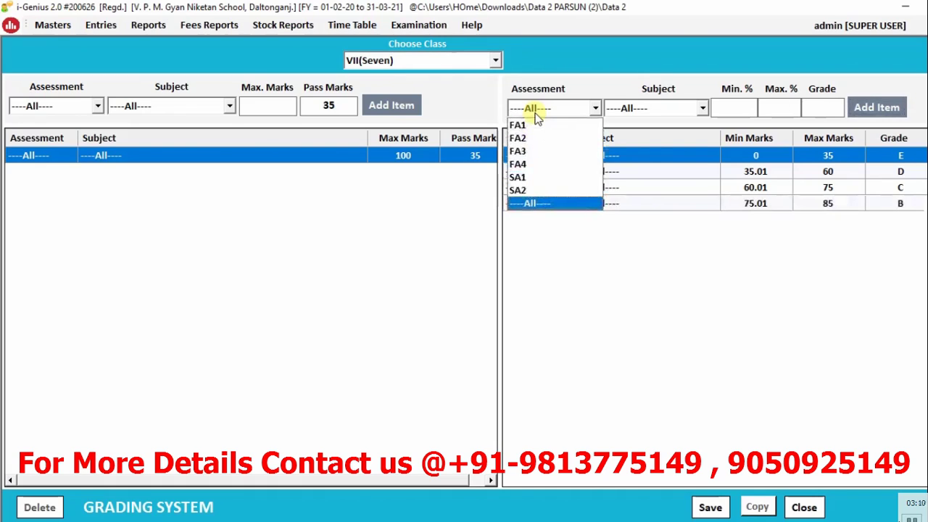
key("Return")
key("Return")
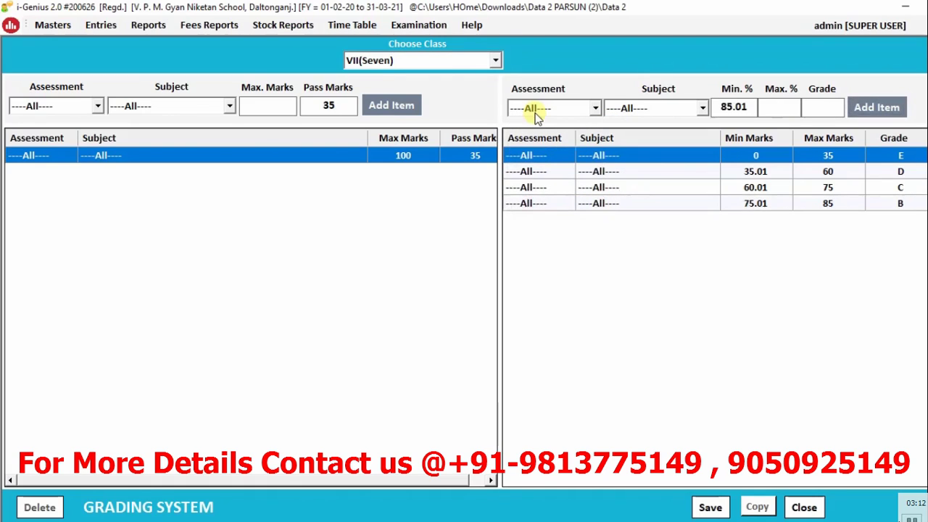
Step: Add grade A for the range from 85.01 to 95 percent
type("95")
key("Tab")
type("A")
key("Return")
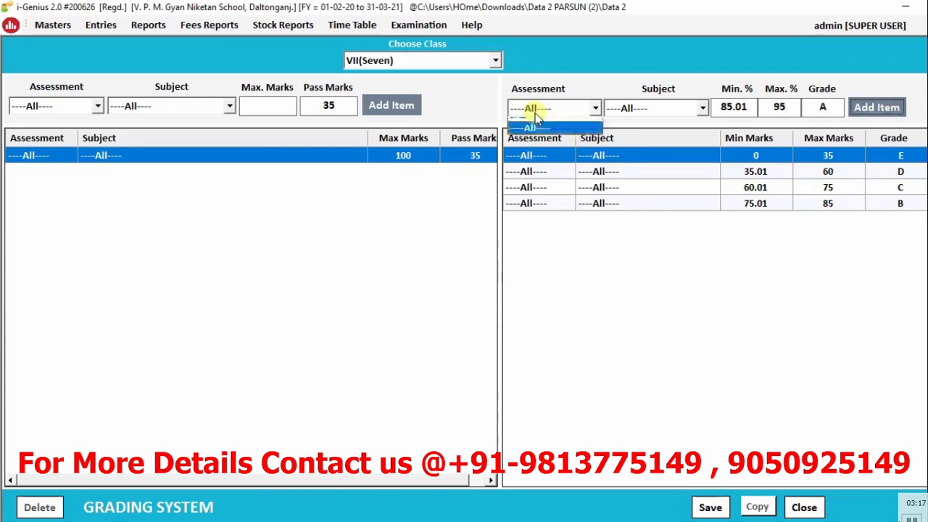
key("Return")
key("Return")
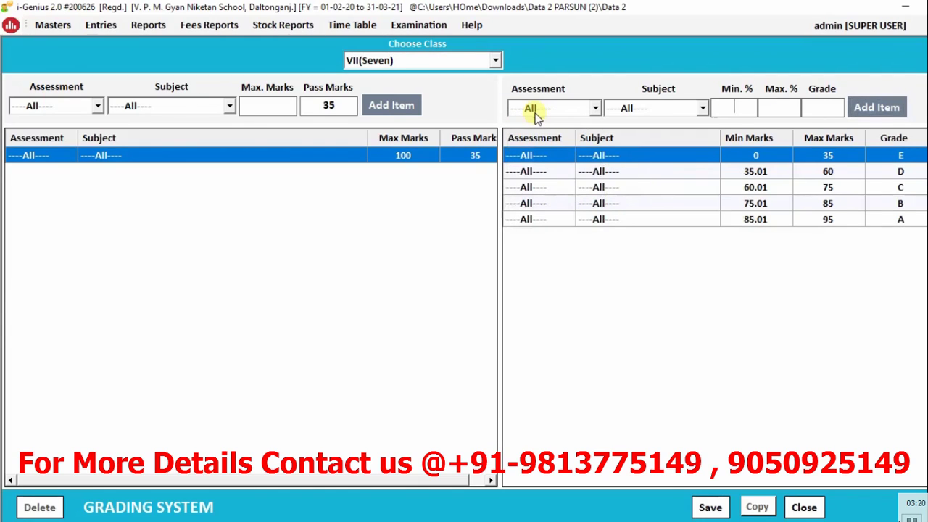
Step: Add grade A+ for the range from 95.01 to 100 percent and save the class's grading system
type("95.01")
key("Tab")
type("100")
key("Tab")
type("A+")
key("Return")
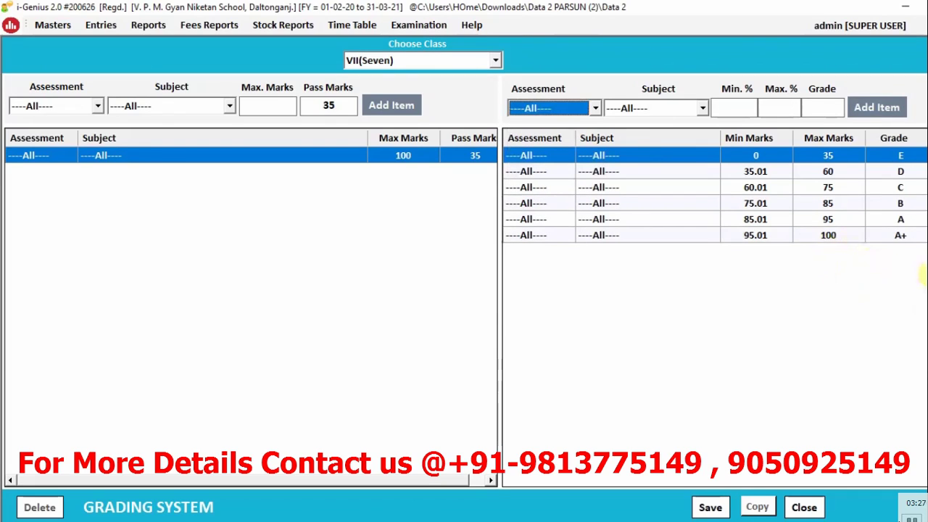
left_click(711, 507)
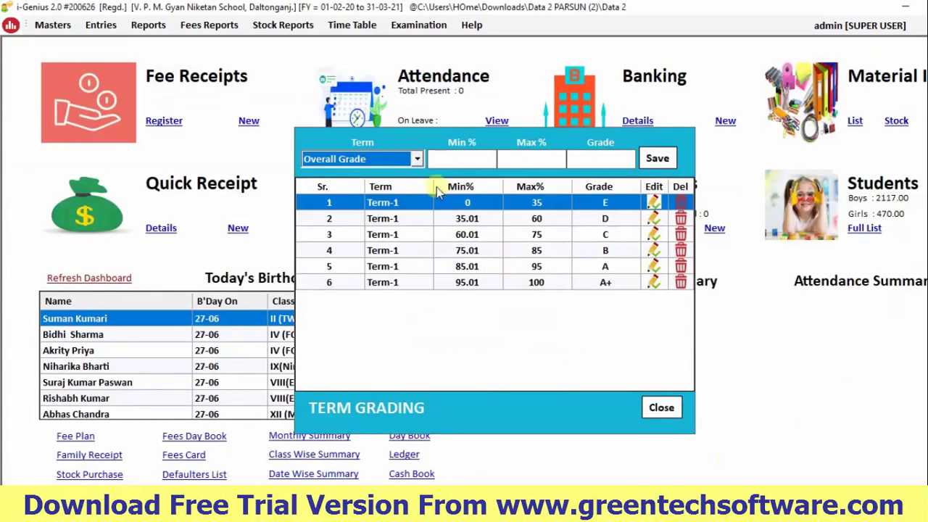
Step: In Term Grading, add grade E for Term-2 covering 0 to 35 percent
left_click(403, 158)
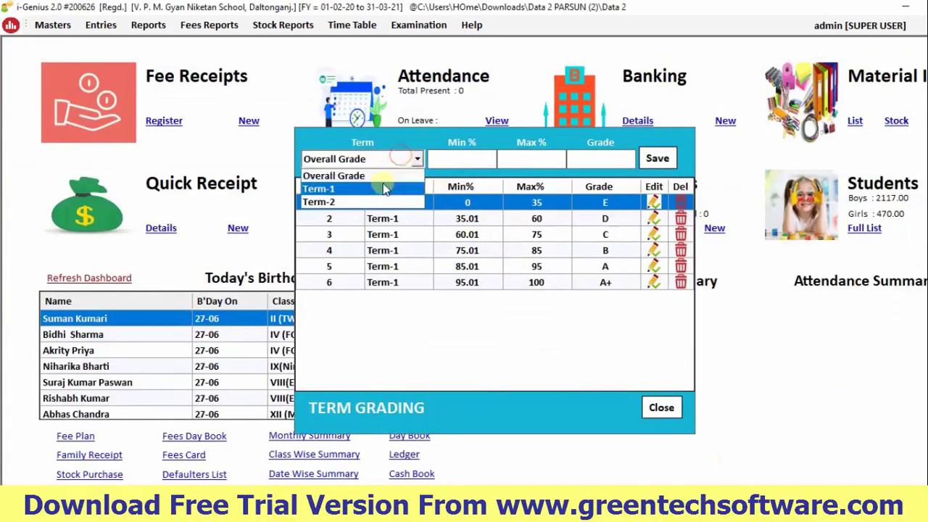
left_click(533, 223)
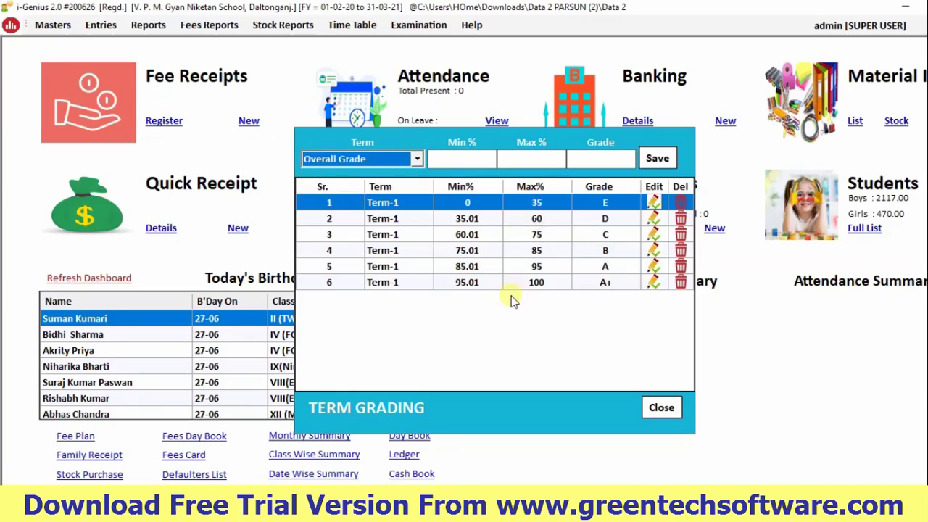
left_click(384, 161)
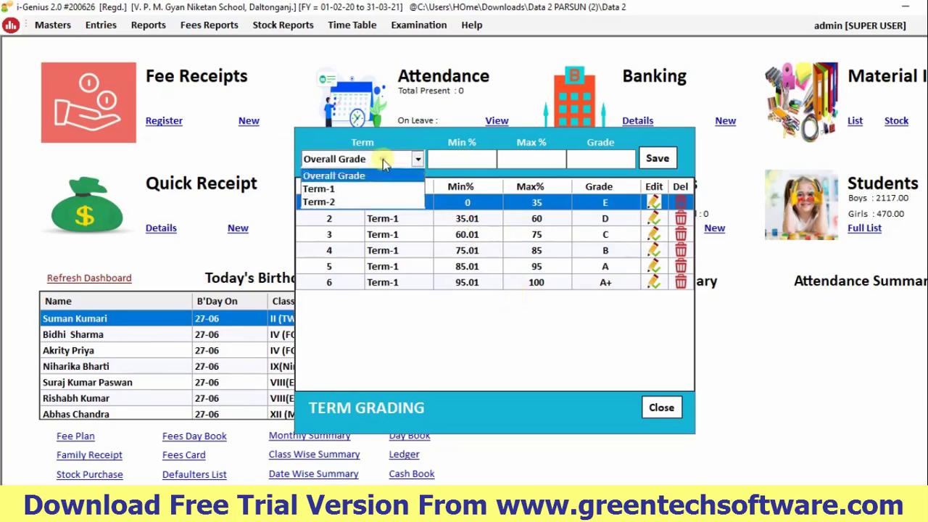
left_click(360, 202)
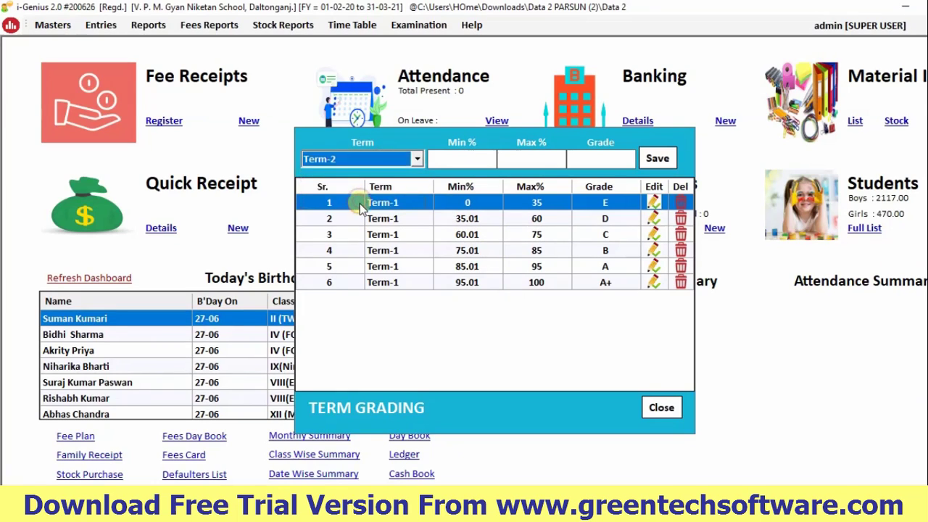
key("Tab")
type("0")
key("Tab")
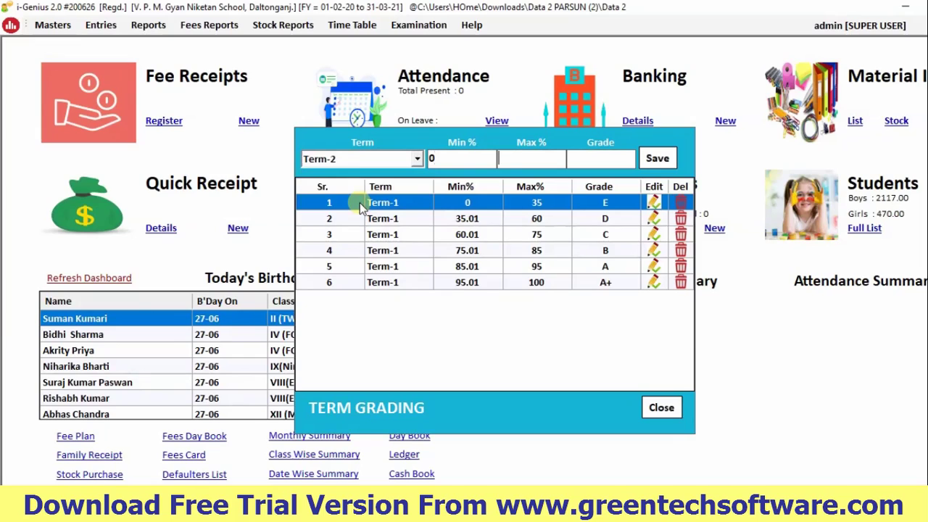
type("35")
key("Return")
Step: Add Term-2 grades D for 35.01 to 60 percent and C for 60.01 to 75 percent
type("35.01")
key("Tab")
type("60")
key("Return")
type("60.01")
key("Tab")
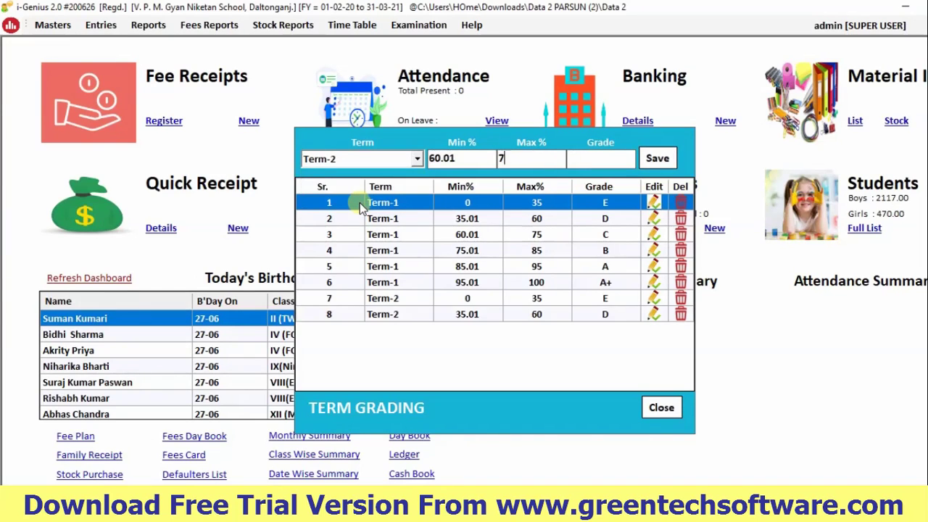
type("75")
key("Return")
Step: Add Term-2 grades B for 75.01 to 85 percent and A for 85.01 to 95 percent
type("75.01")
key("Tab")
type("85")
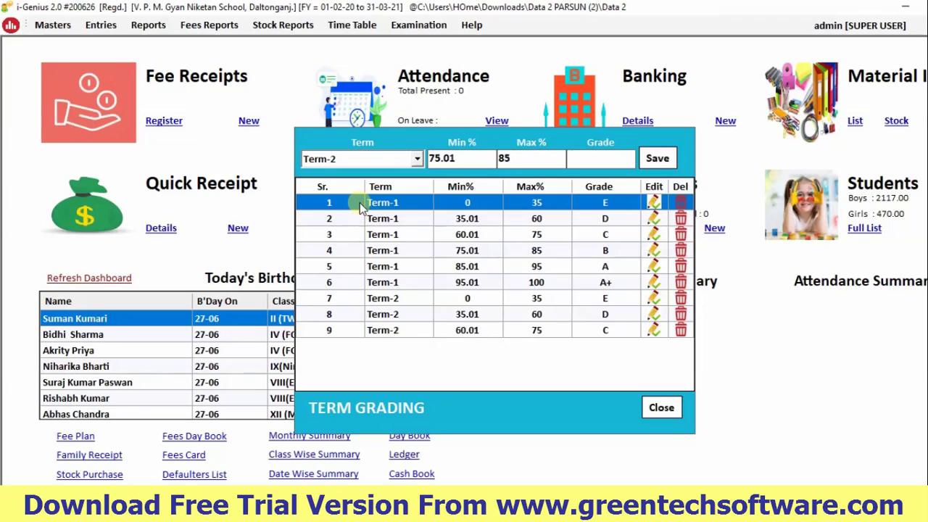
key("Return")
type("85.01")
key("Tab")
type("95")
key("Return")
Step: Add Term-2 grade A+ for 95.01 to 100 percent and close Term Grading
type("95.01")
key("Tab")
type("100")
key("Tab")
type("A+")
key("Return")
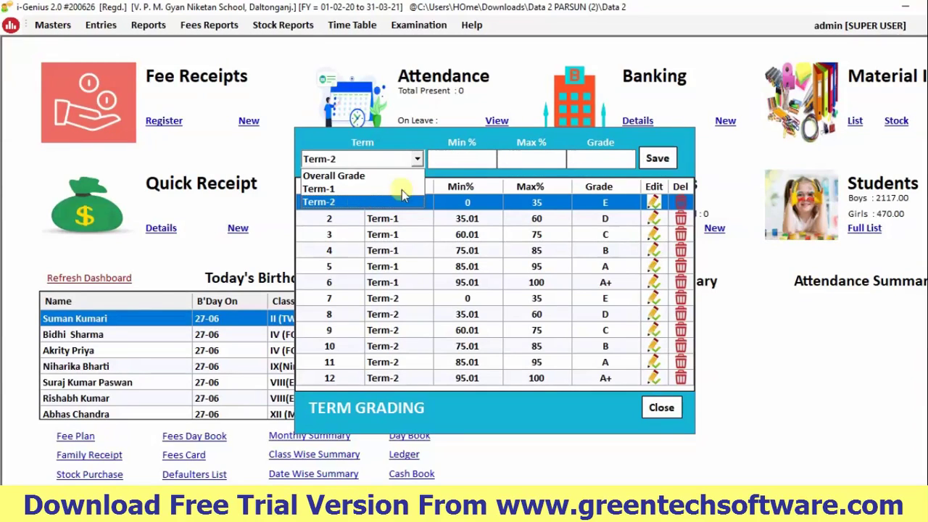
left_click(657, 411)
left_click(657, 412)
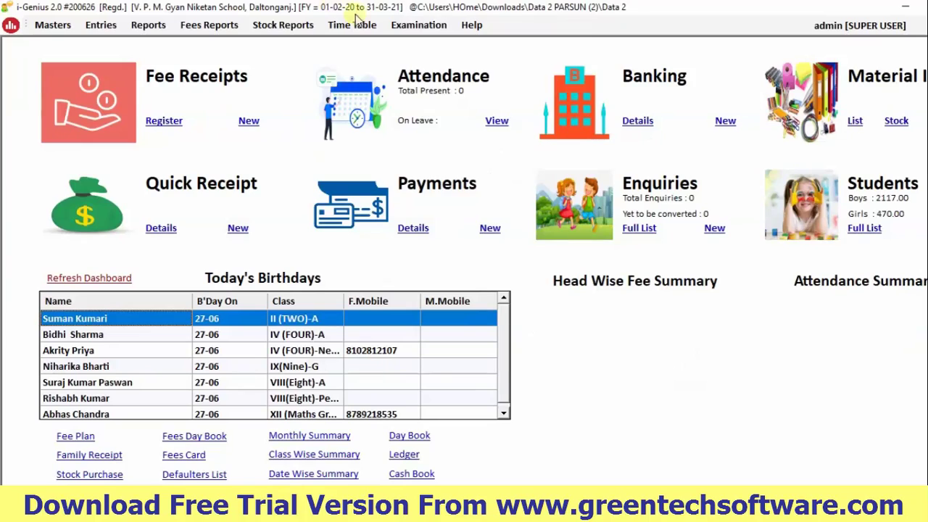
Step: Open the examination's Report Card Settings
left_click(419, 25)
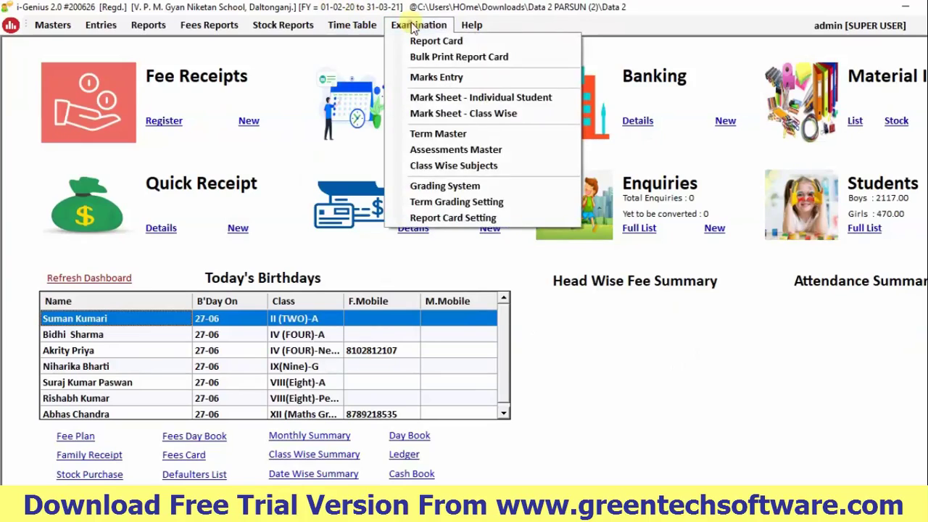
left_click(475, 220)
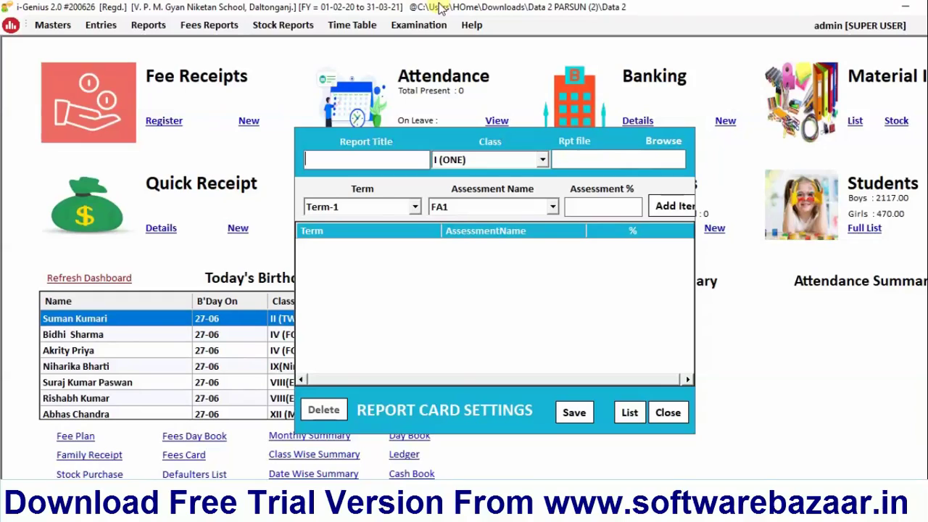
Step: Title the report card setting Term1 and set its class to X(Tenth)
type("Term1")
key("Tab")
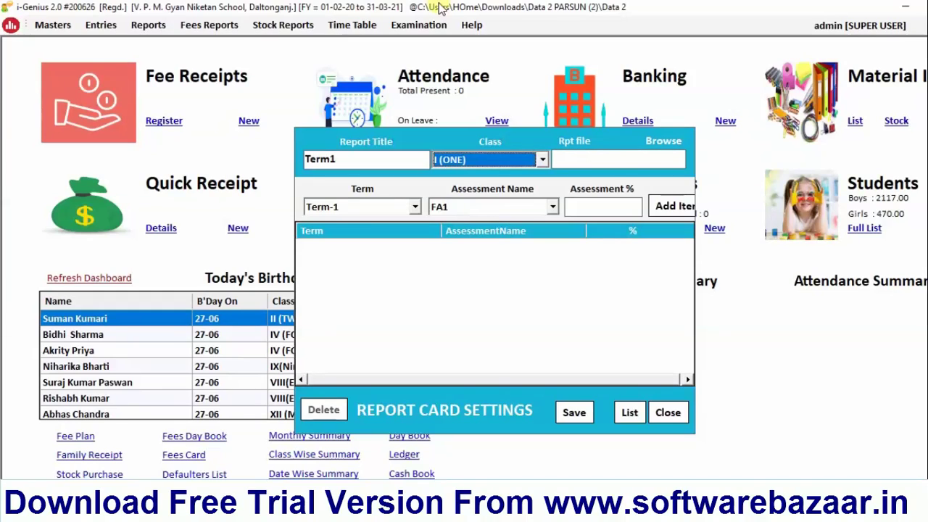
key("x")
key("Tab")
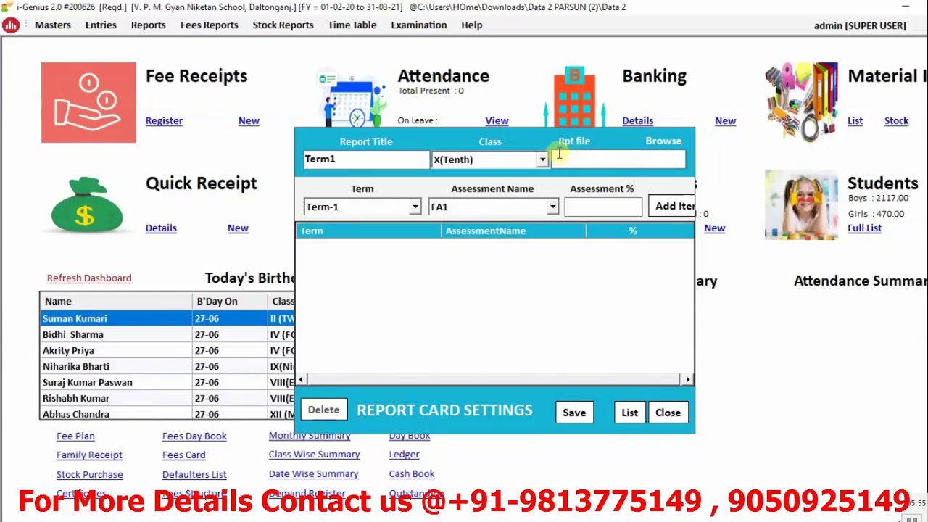
Step: Assign TERM1.rpt from the Regular folder as the Term1 report file
left_click(673, 143)
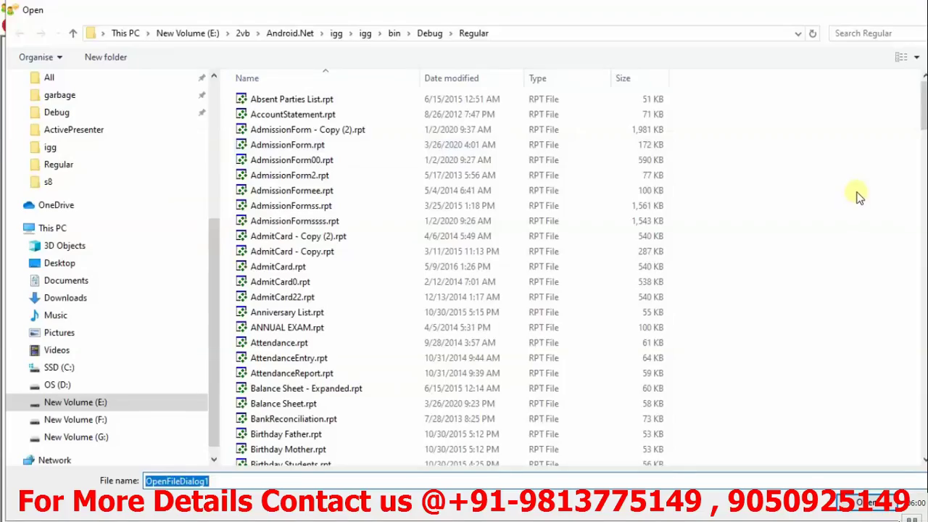
scroll(860, 196, "down", 12)
left_click_drag(926, 158, 926, 432)
left_click(325, 236)
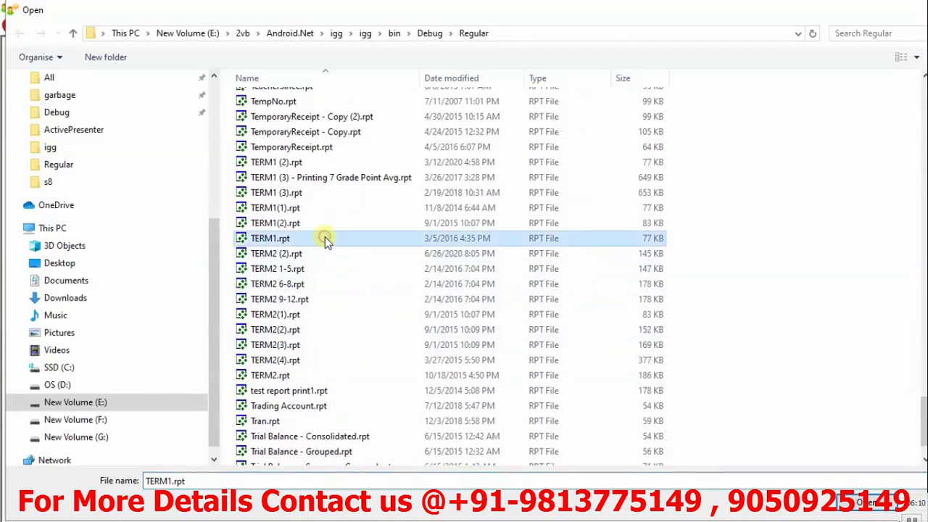
double_click(325, 238)
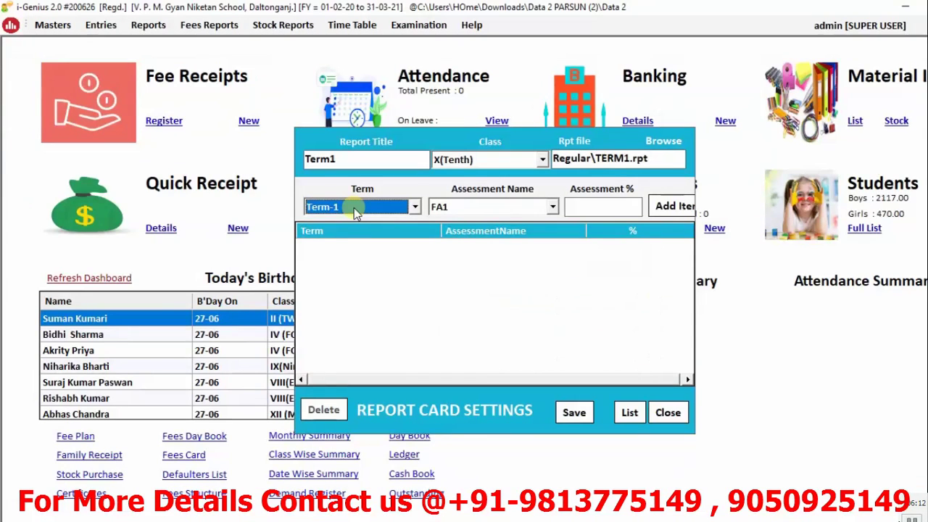
Step: Add the Term-1 assessments FA1 and FA2 to the Term1 report at 10 percent each
key("Tab")
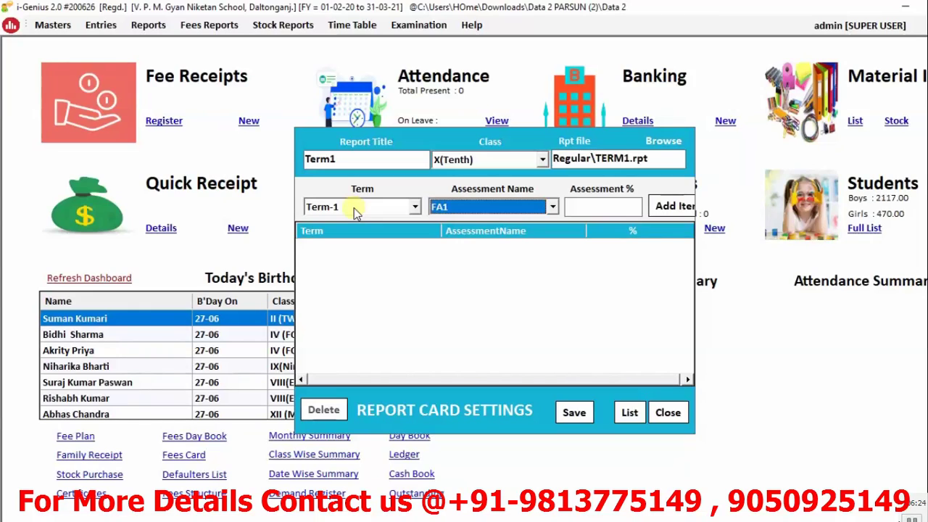
key("Tab")
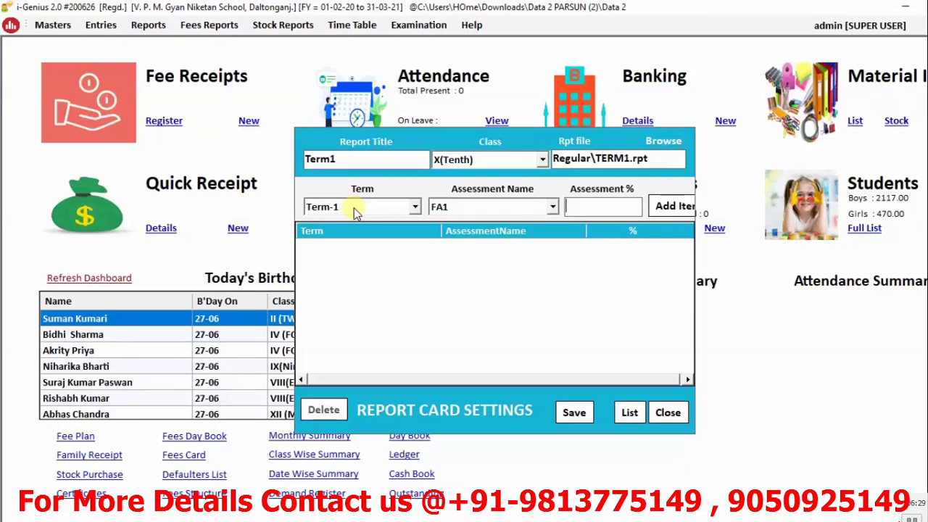
type("10")
key("Return")
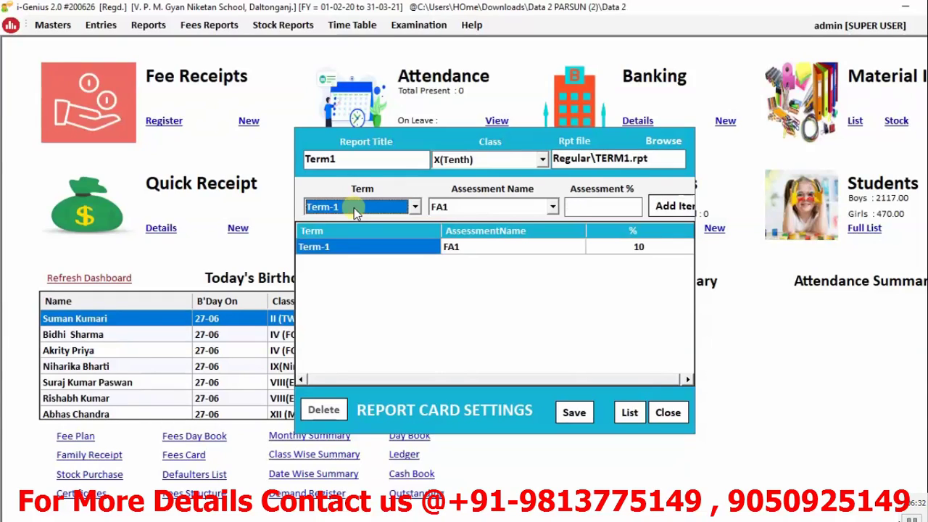
key("Tab")
key("Down")
left_click(671, 207)
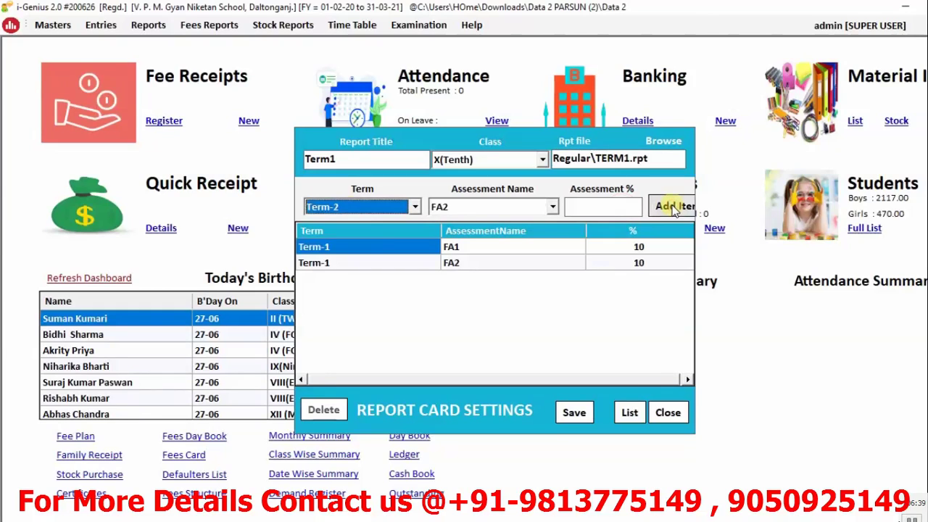
Step: Add the Term-1 assessment SA1 at 30 percent and save the Term1 report setting
key("Tab")
key("Down")
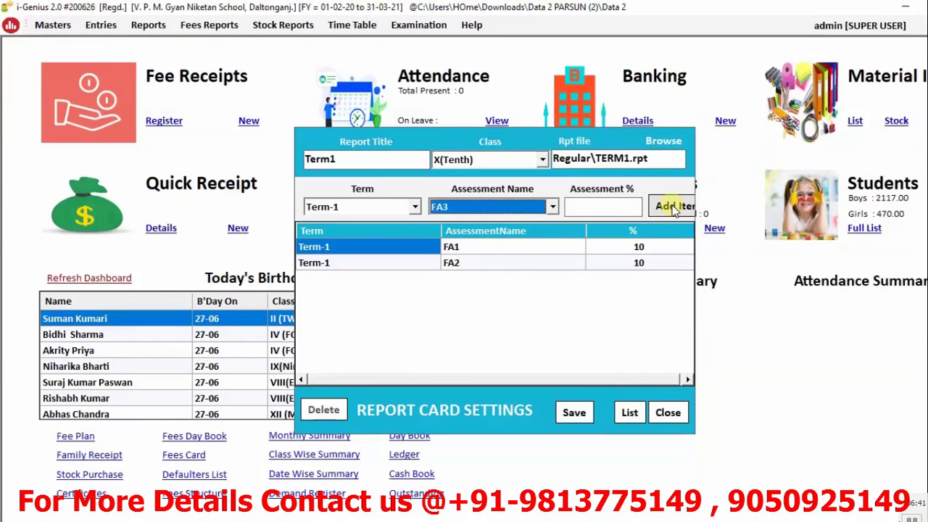
key("Tab")
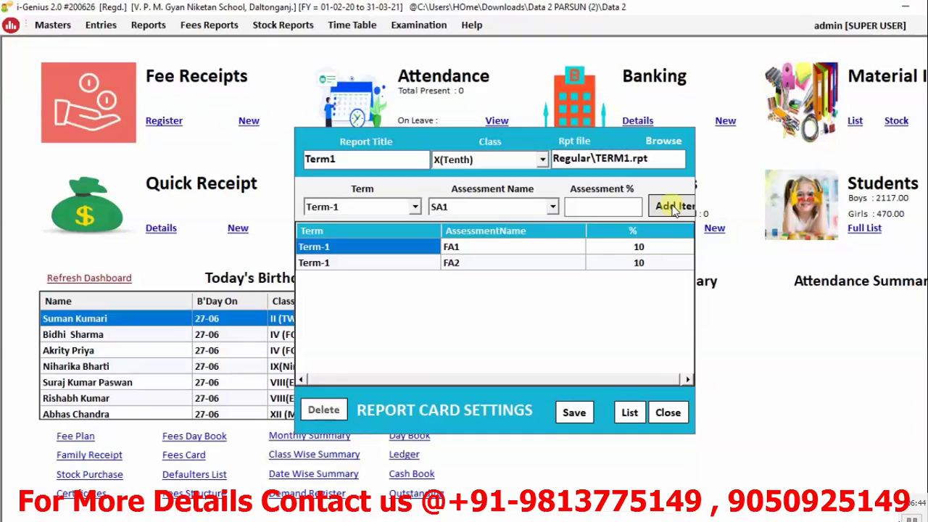
type("30")
left_click(674, 206)
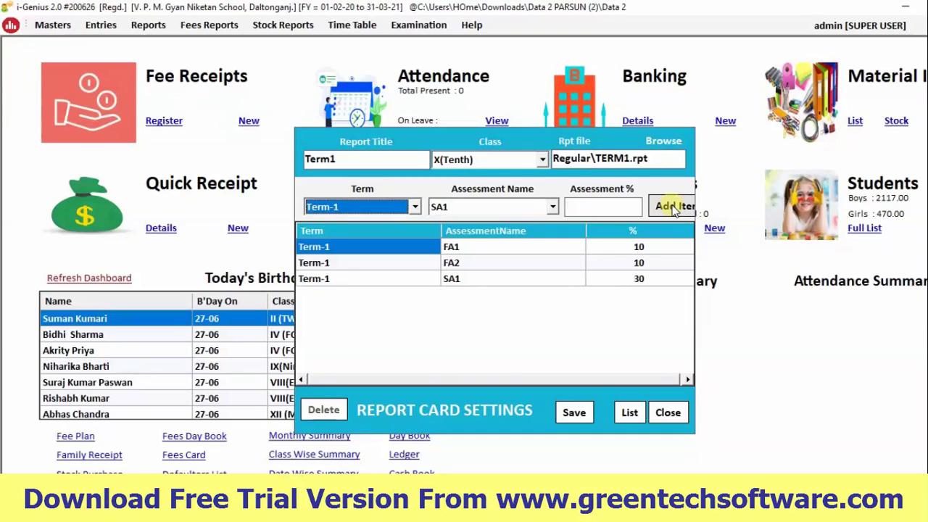
left_click(567, 415)
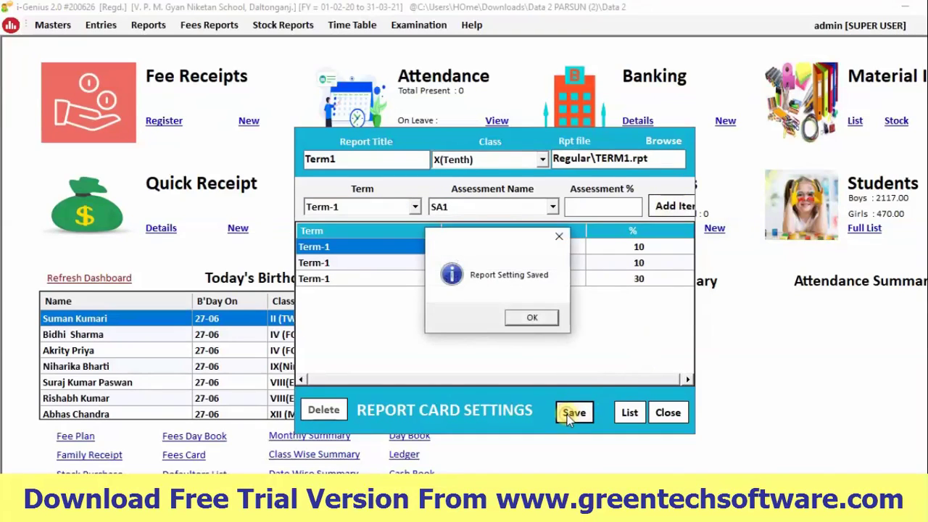
key("Return")
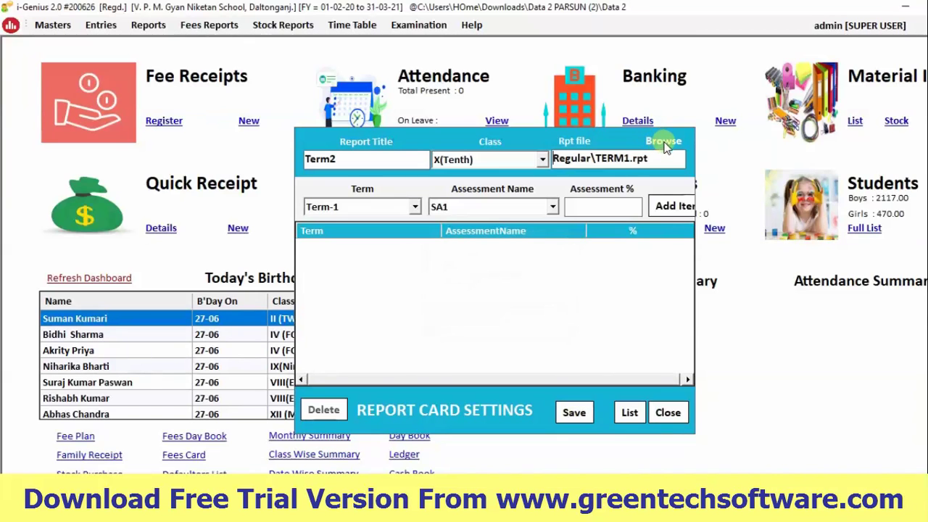
Step: Assign ReportCard2.rpt from the Regular folder as the Term2 report file
left_click(665, 144)
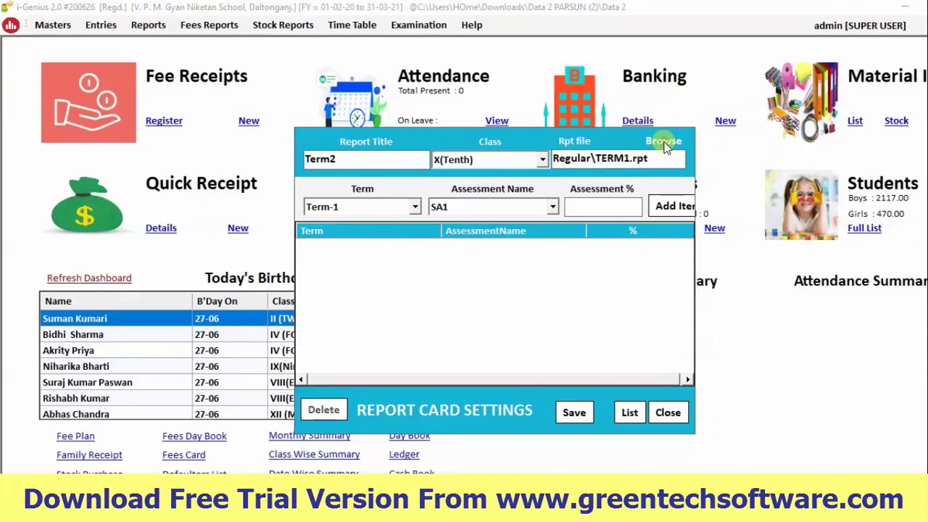
left_click(424, 222)
type("report")
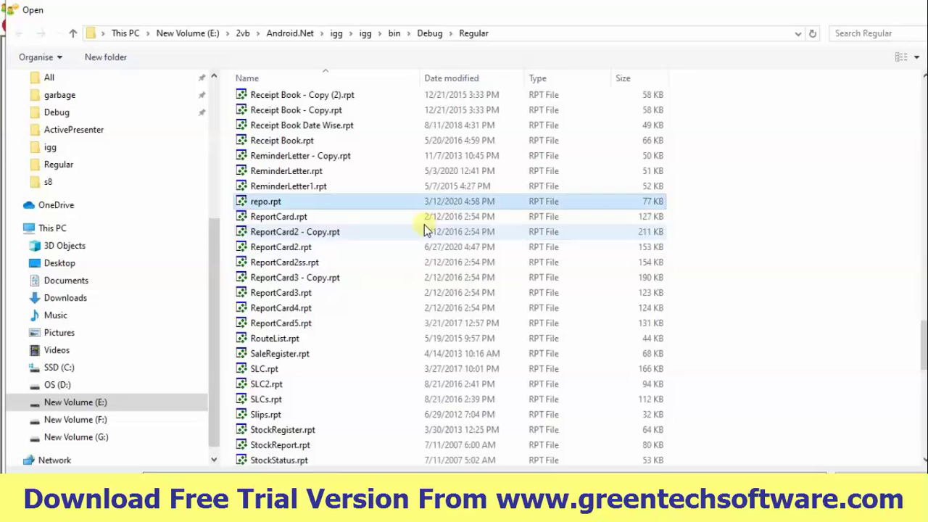
key("Down")
key("Down")
key("Return")
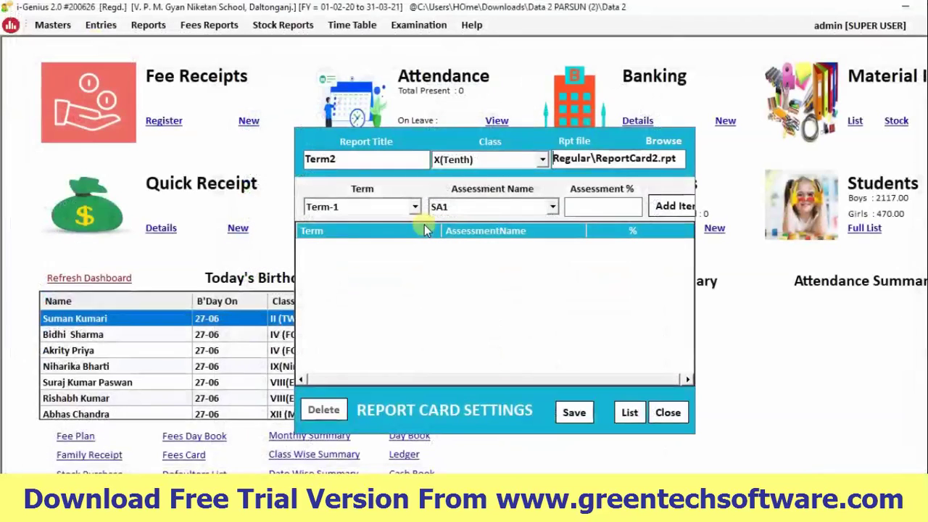
Step: Add the Term-2 assessment FA3 to the Term2 report at 10 percent
left_click(323, 210)
key("Down")
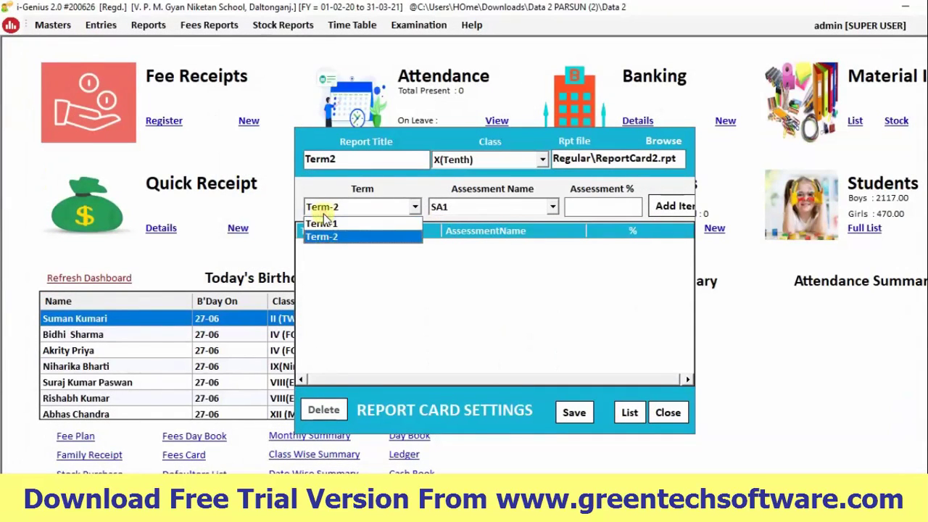
key("Tab")
key("Down")
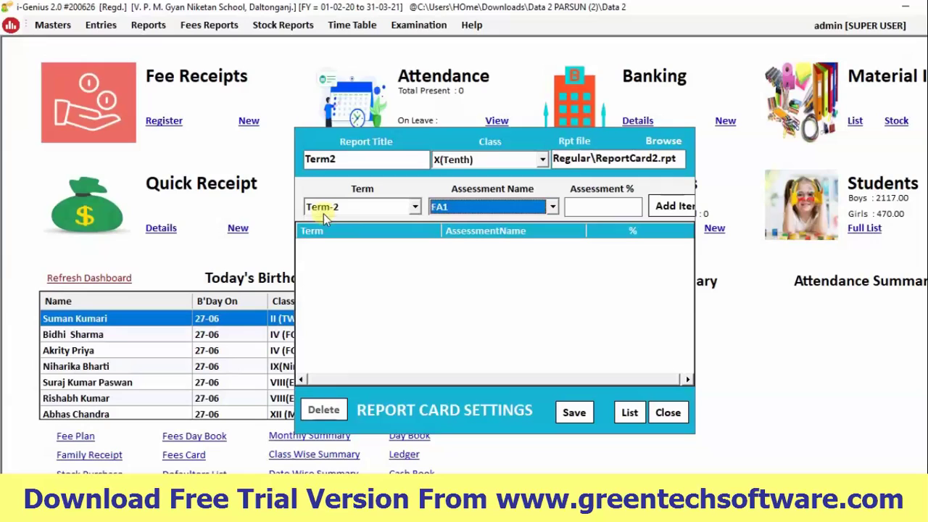
key("Down")
key("Down")
key("Tab")
type("10")
key("Tab")
key("Return")
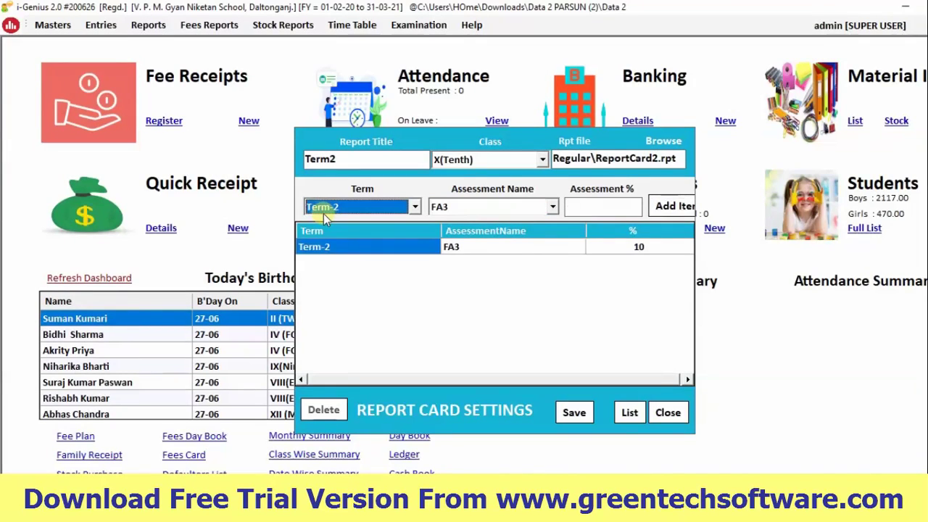
Step: Add the Term-2 assessment FA4 to the Term2 report at 10 percent and select the assessment that follows it
key("Tab")
key("Down")
key("Tab")
type("10")
key("Tab")
key("Return")
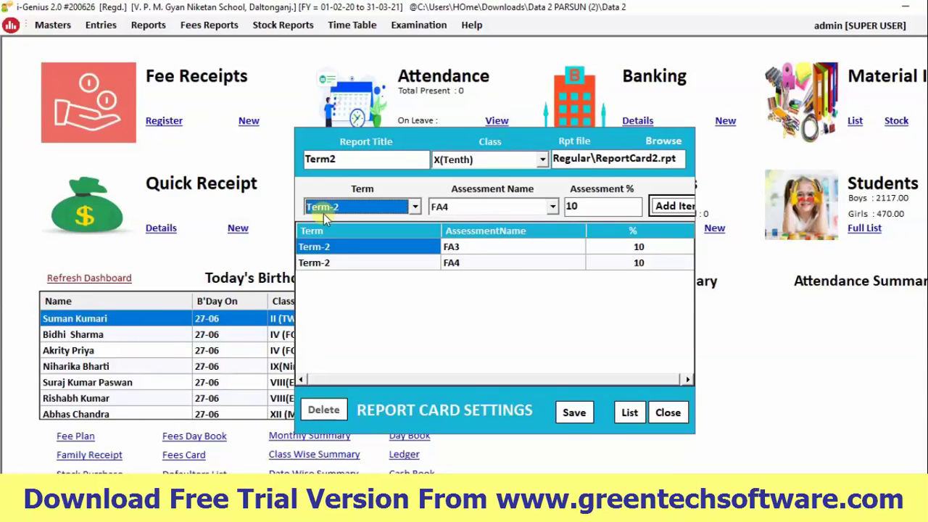
key("Tab")
key("Down")
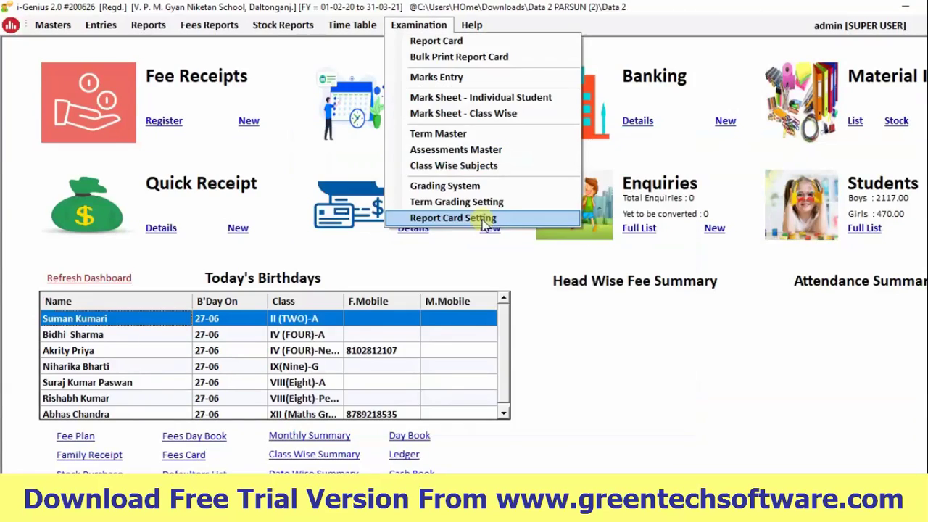
Step: Open a new report card setting, title it Final Report and set its class to X(Tenth)
left_click(485, 216)
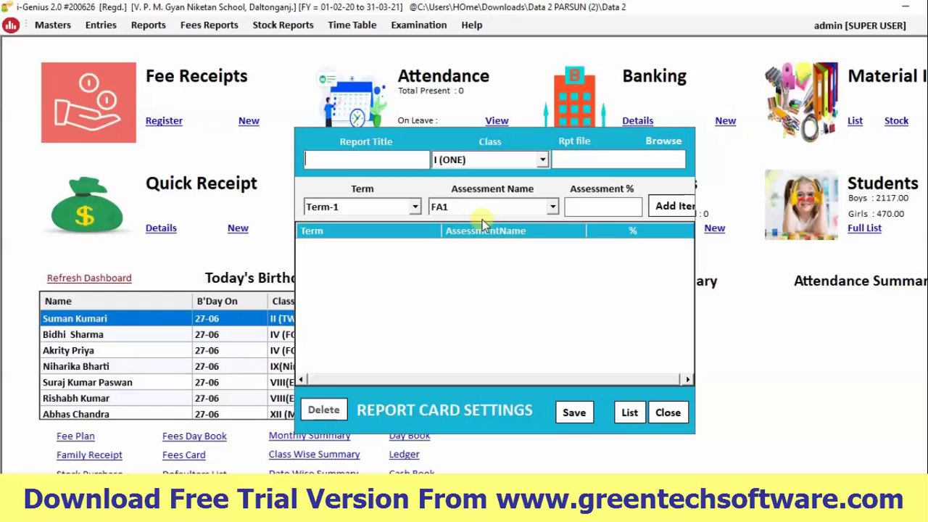
type("Final Report")
key("Tab")
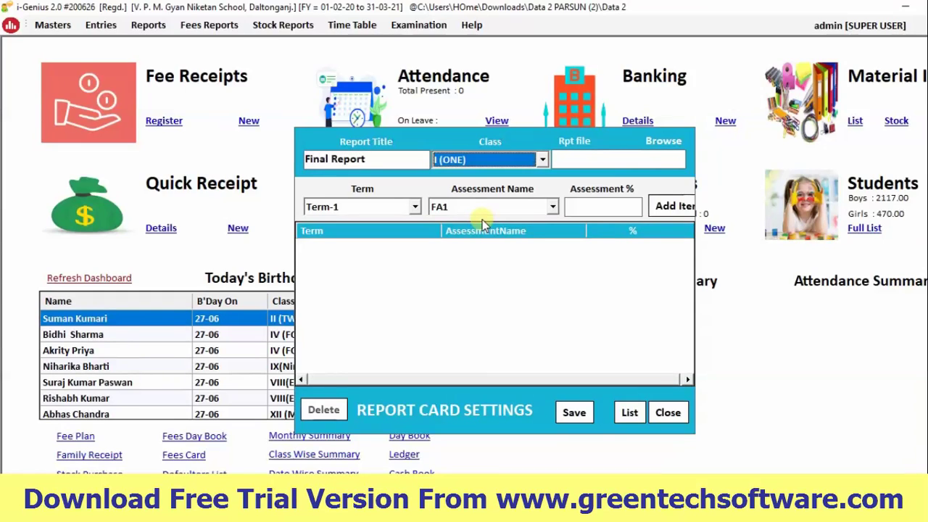
key("x")
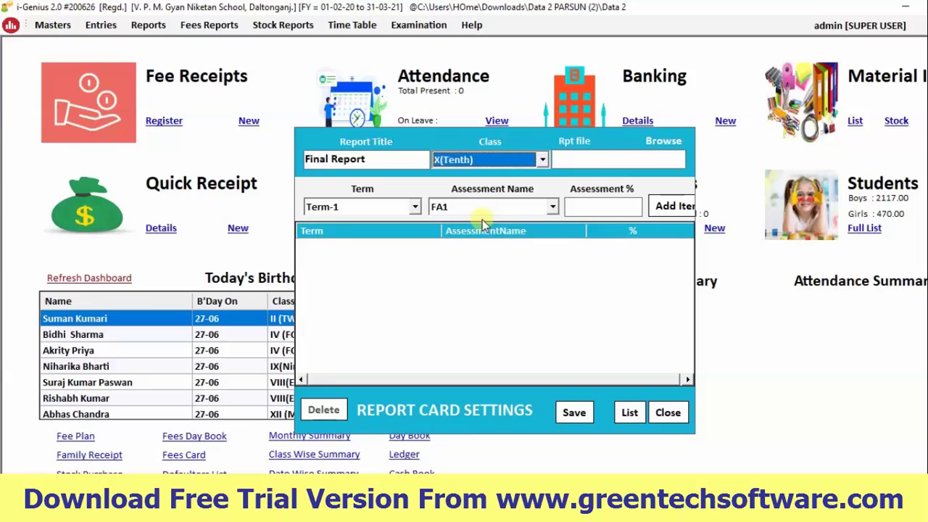
key("Tab")
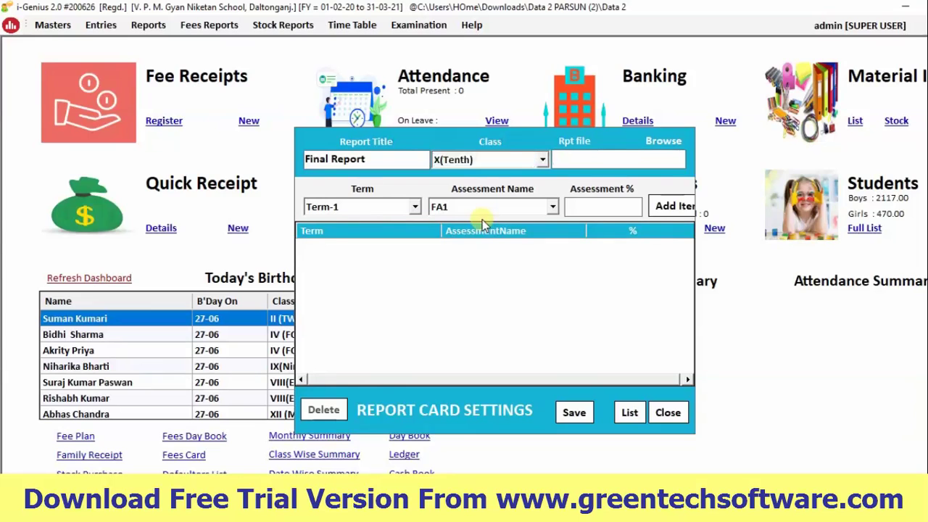
Step: Assign Final Report.rpt from the Regular folder as the Final Report's report file
left_click(666, 144)
left_click(484, 299)
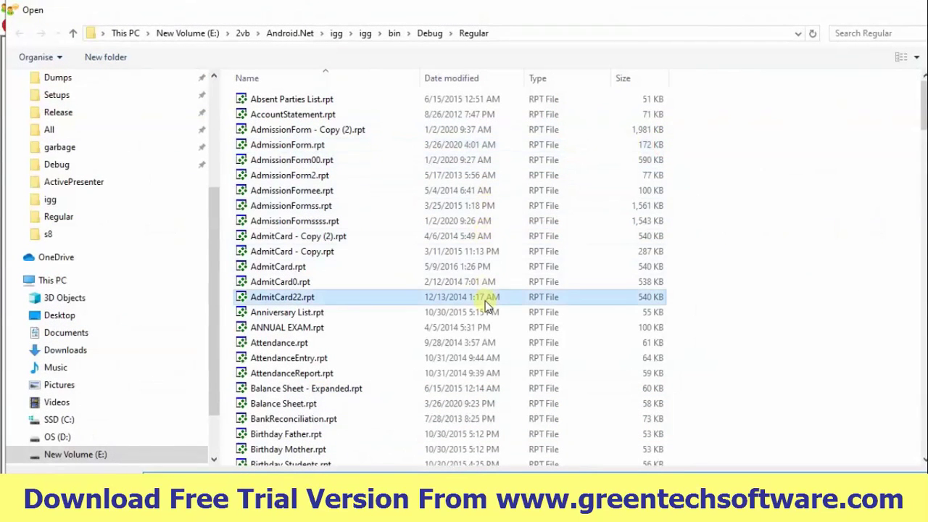
type("final")
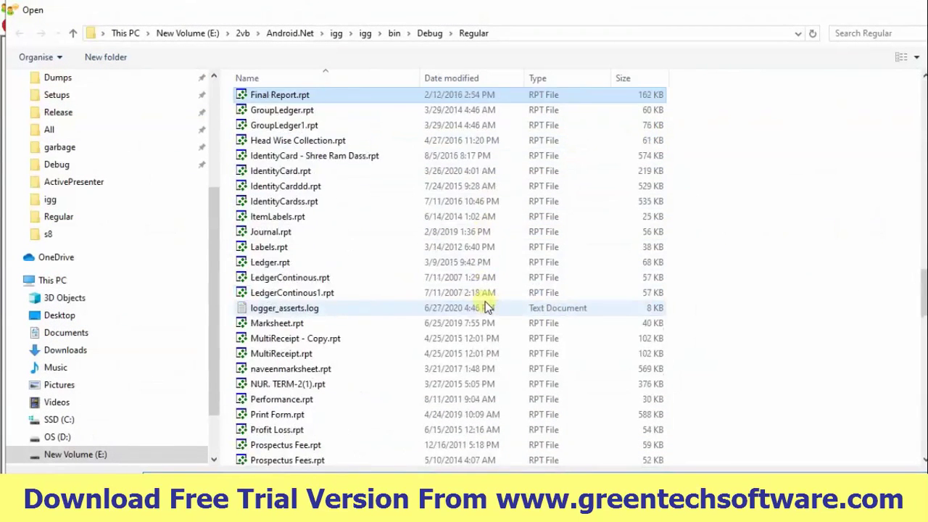
key("Return")
Step: Add the Term-1 assessment FA1 to the Final Report at 10 percent
left_click(369, 207)
key("Return")
key("Return")
type("10")
key("Return")
key("Return")
Step: Add the Term-1 assessment FA2 to the Final Report at 10 percent
key("Return")
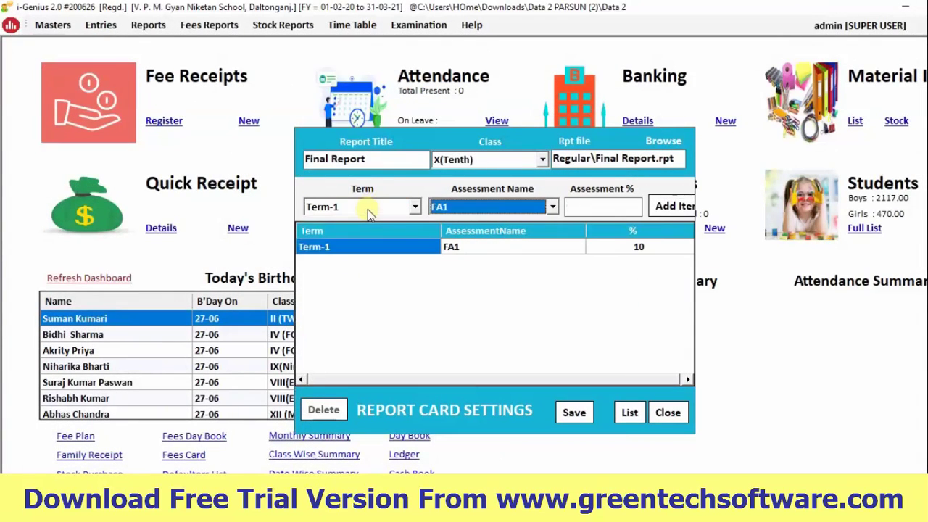
key("Down")
key("Return")
type("10")
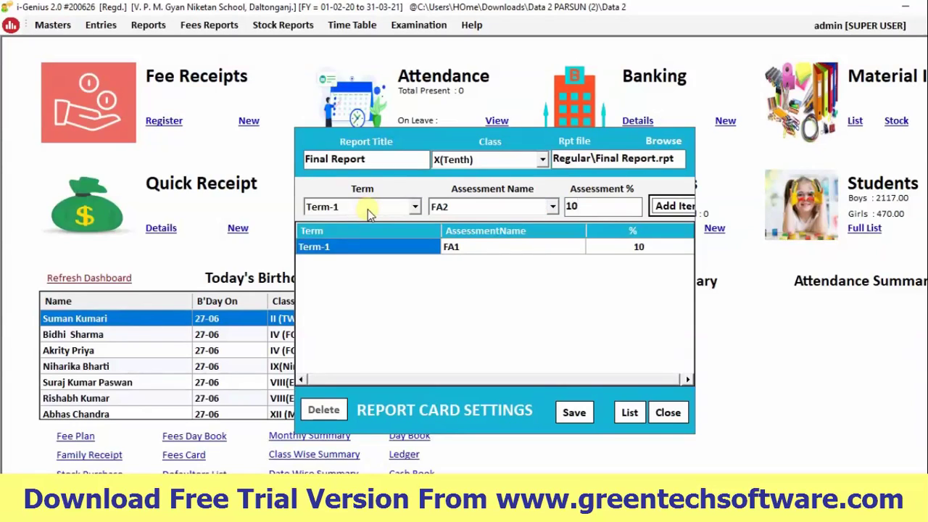
key("Return")
key("Return")
Step: Add the Term-1 assessment SA1 to the Final Report at 30 percent
key("Return")
key("Down")
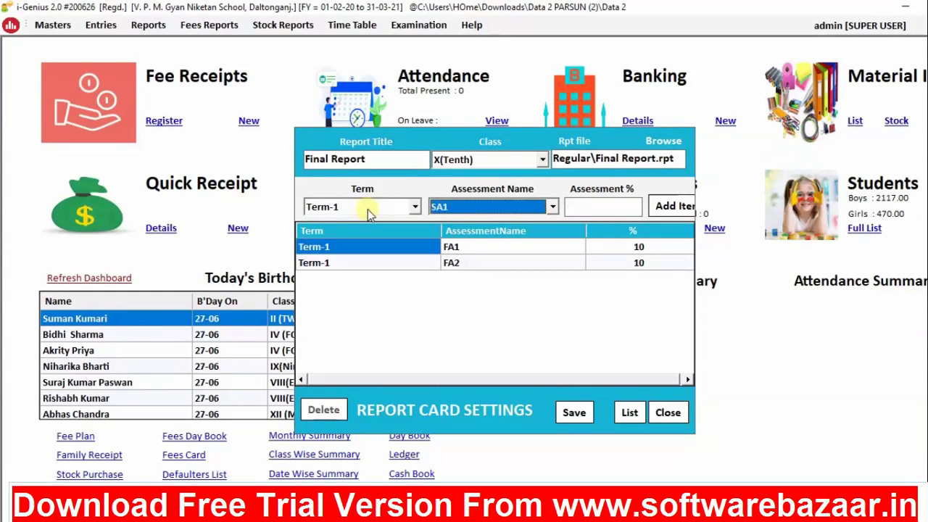
key("Return")
type("30")
key("Return")
key("Return")
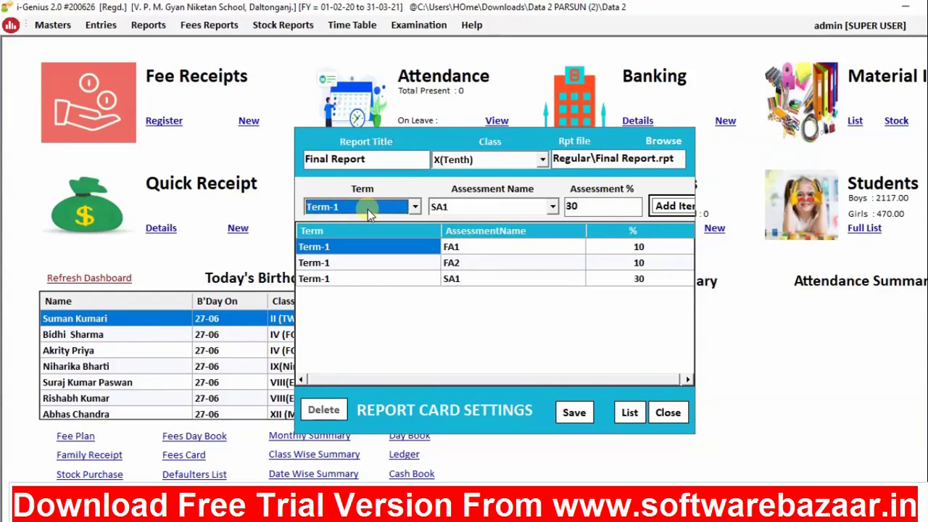
Step: Switch the Final Report's term to Term-2 and add the FA3 assessment at 10 percent
key("Down")
key("Return")
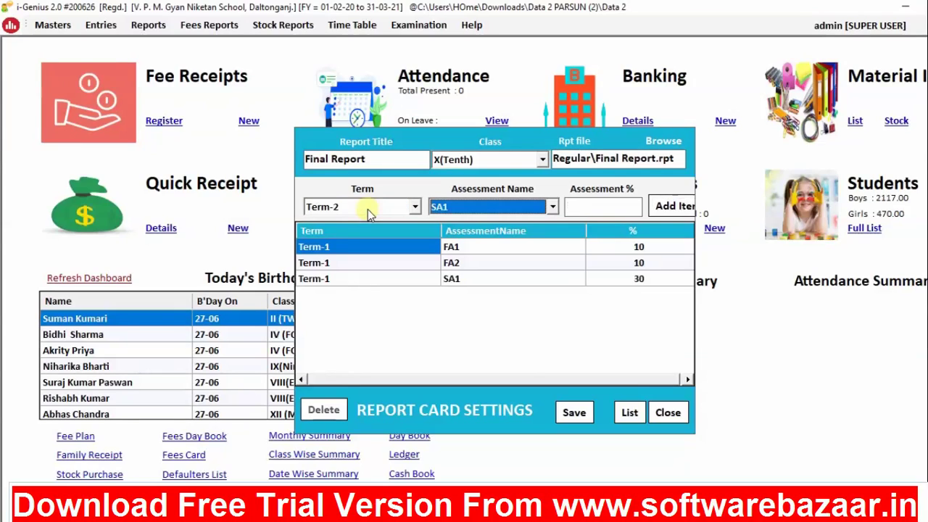
key("Up")
key("Return")
type("10")
key("Return")
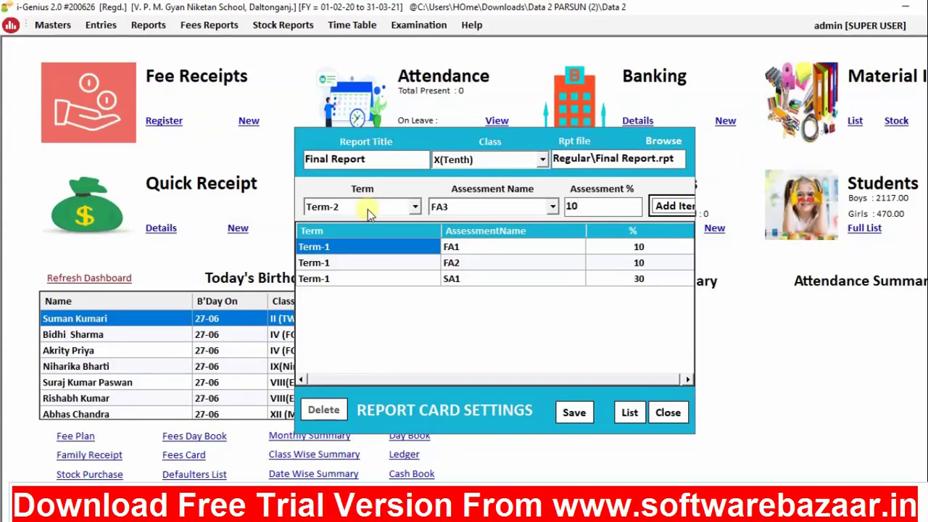
key("Return")
Step: Add the Term-2 assessment FA4 to the Final Report at 10 percent
key("Down")
key("Return")
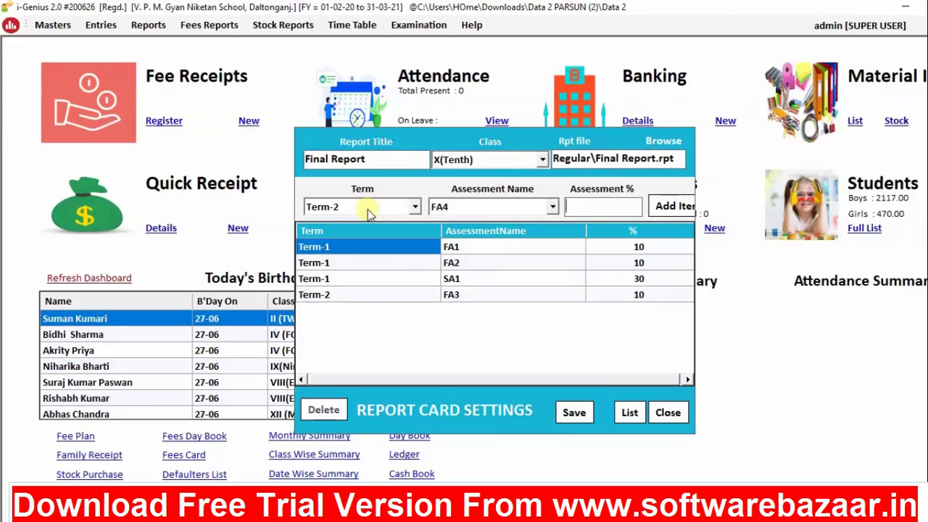
type("10")
key("Return")
key("Return")
Step: Add the Term-2 assessment SA2 to the Final Report at 30 percent
key("Down")
key("Down")
key("Return")
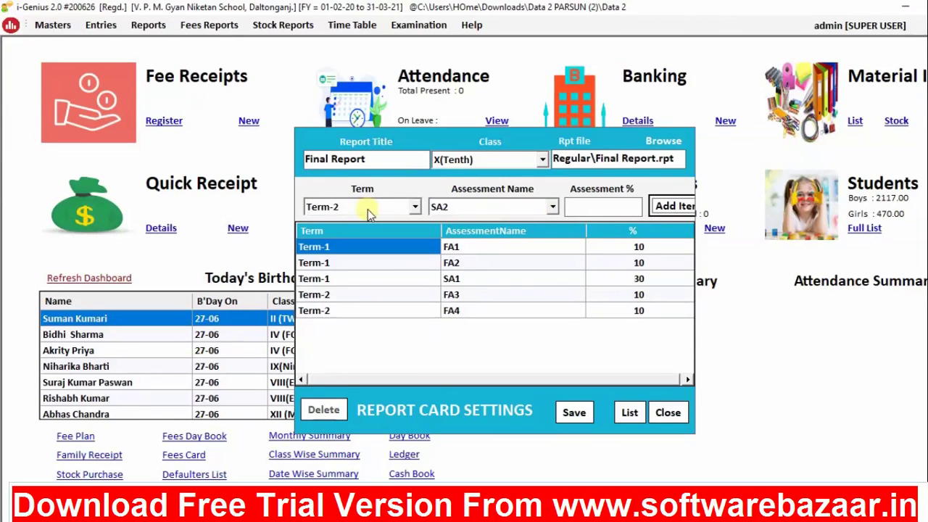
type("30")
key("Return")
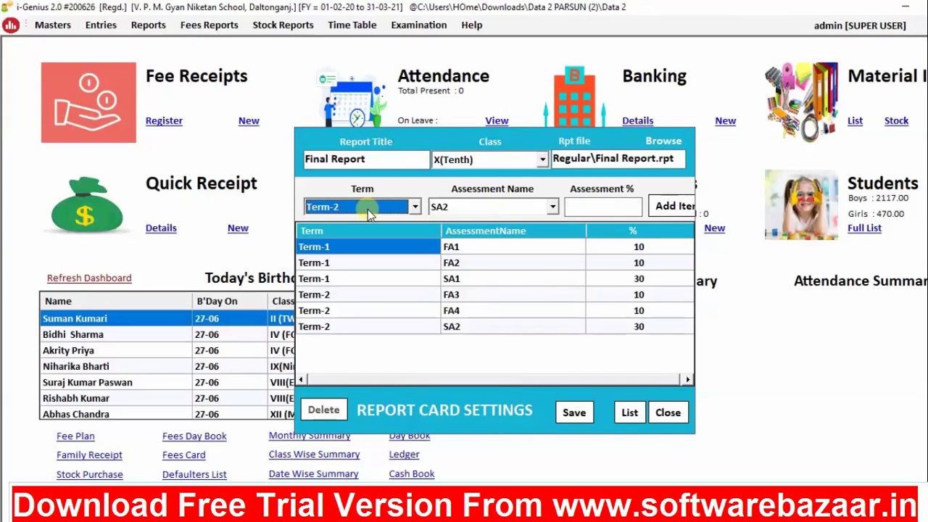
Step: Review the Final Report's assessment percentages and save its report card settings for class X
mouse_move(638, 247)
left_mouse_down()
mouse_move(648, 323)
mouse_move(623, 248)
left_mouse_up()
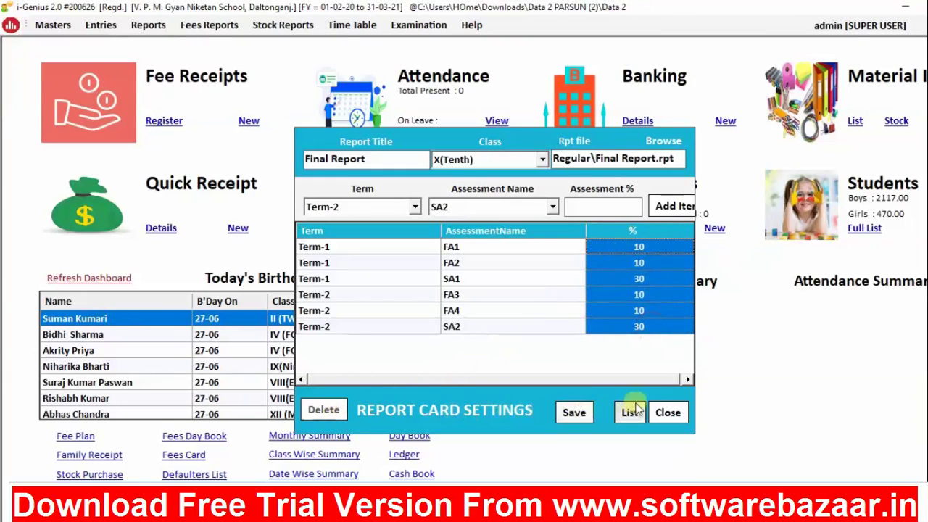
left_click(582, 413)
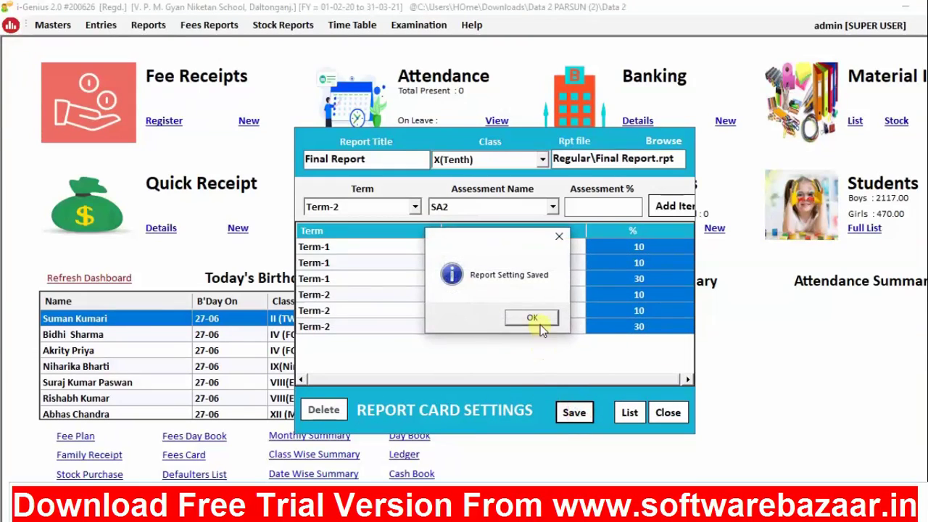
left_click(530, 317)
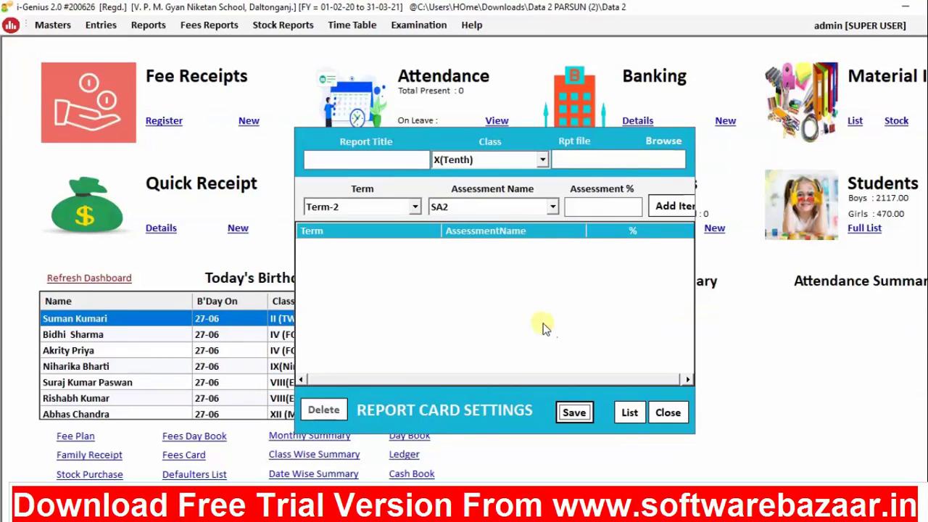
Step: Check the list of saved report cards and close the report card settings
left_click(629, 413)
left_click(584, 325)
left_click(602, 340, "shift")
left_click(608, 309, "ctrl")
left_click(602, 341)
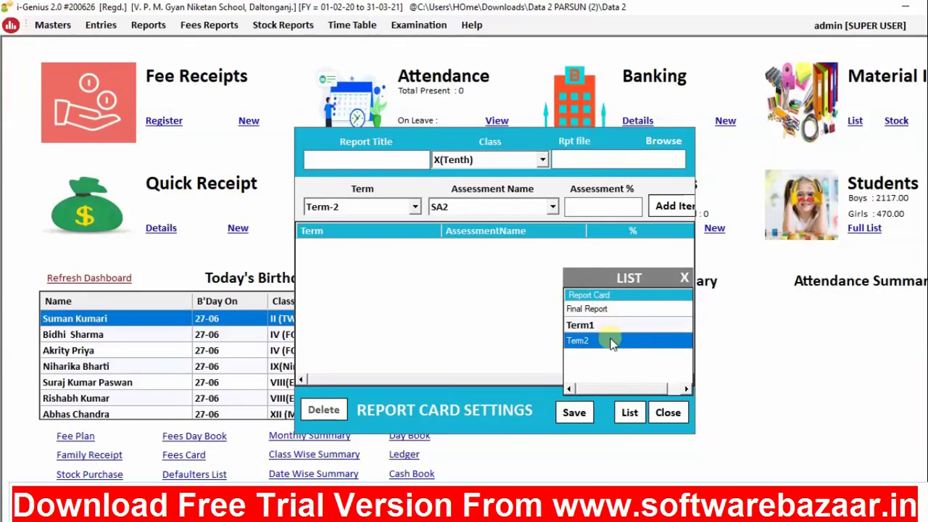
key("Escape")
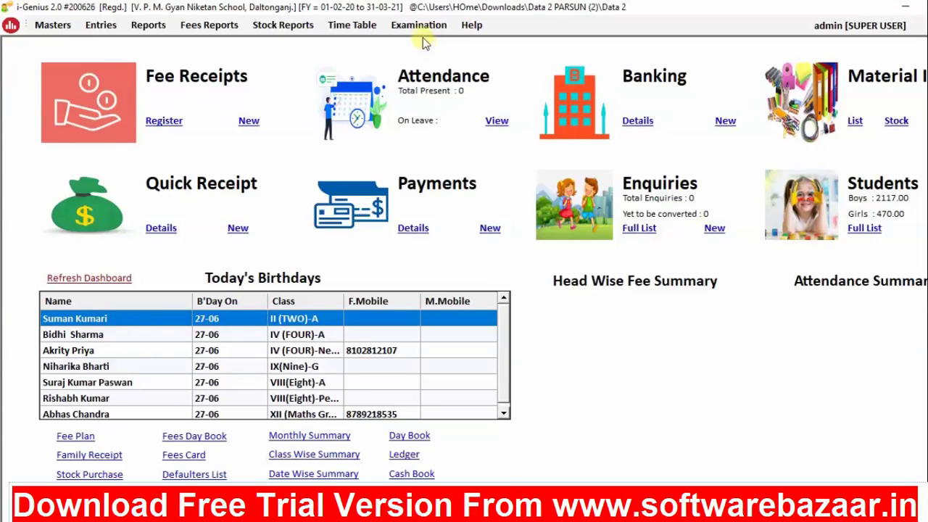
Step: Open the Report Card screen and load a class X student by entering the student's admission number
left_click(417, 26)
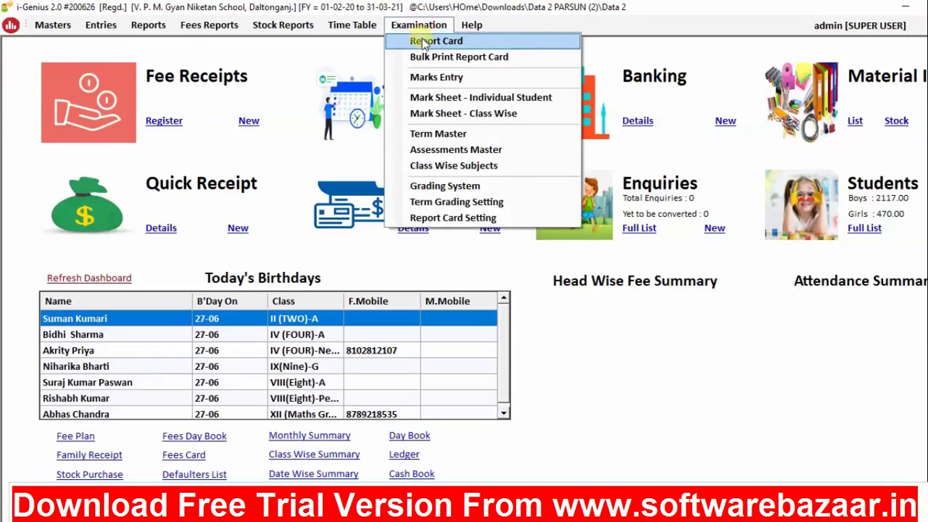
left_click(423, 41)
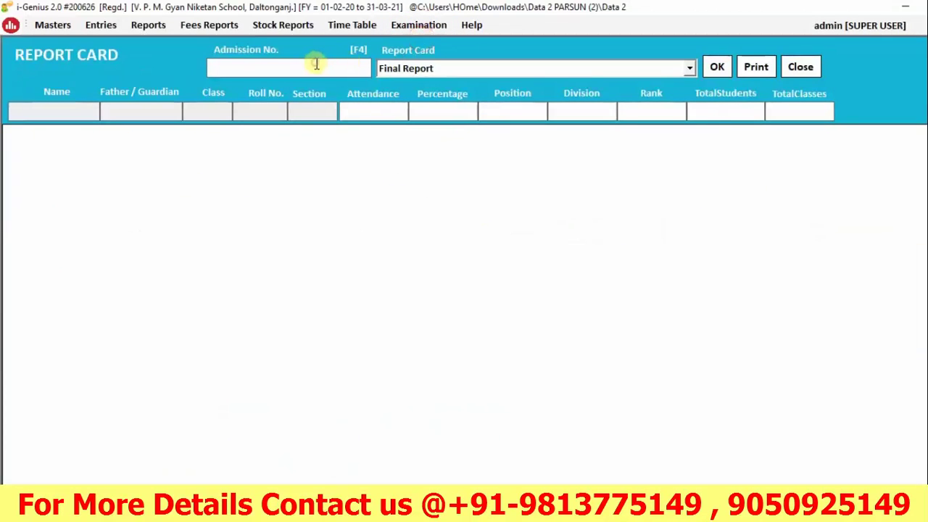
type("04115")
key("F4")
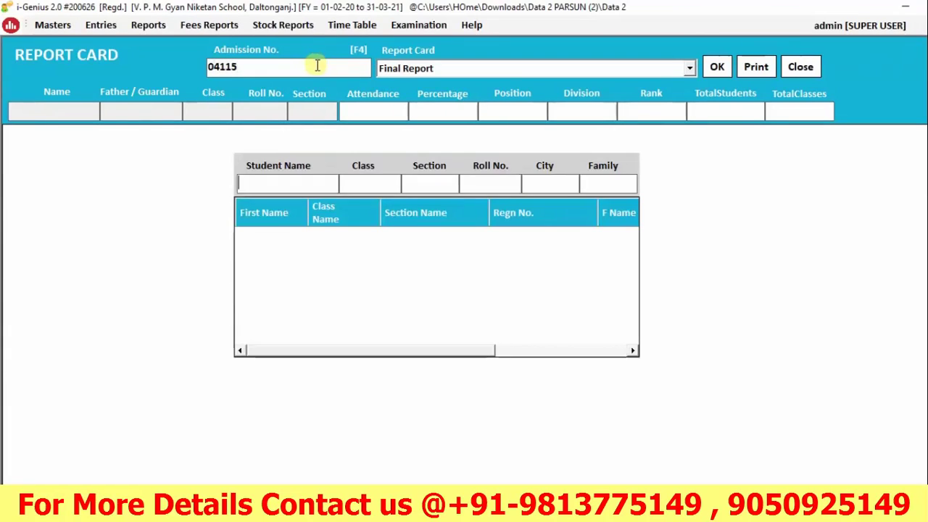
key("Escape")
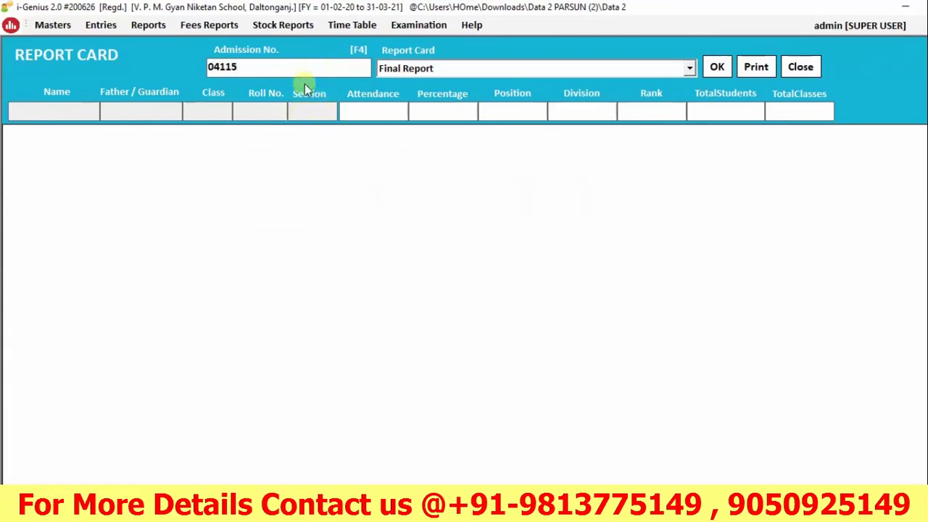
key("Return")
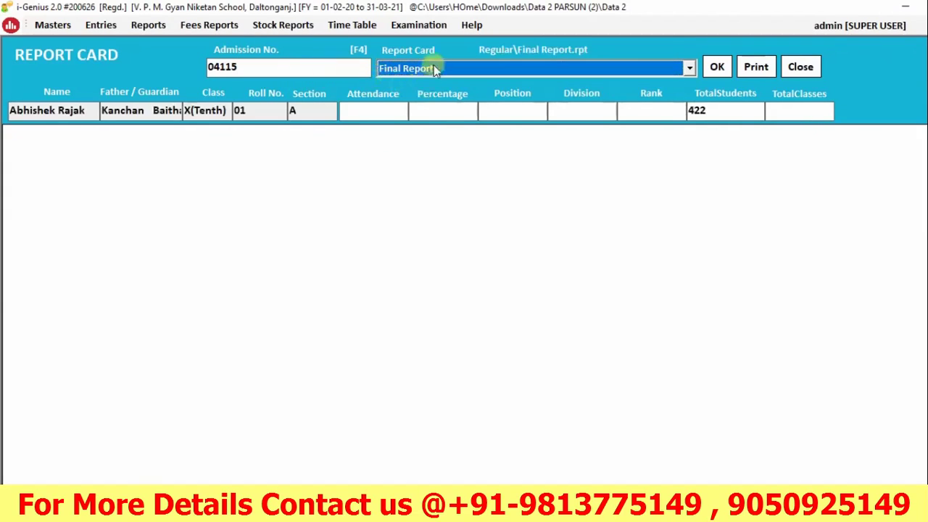
Step: Generate the student's Term1 report card
left_click(430, 70)
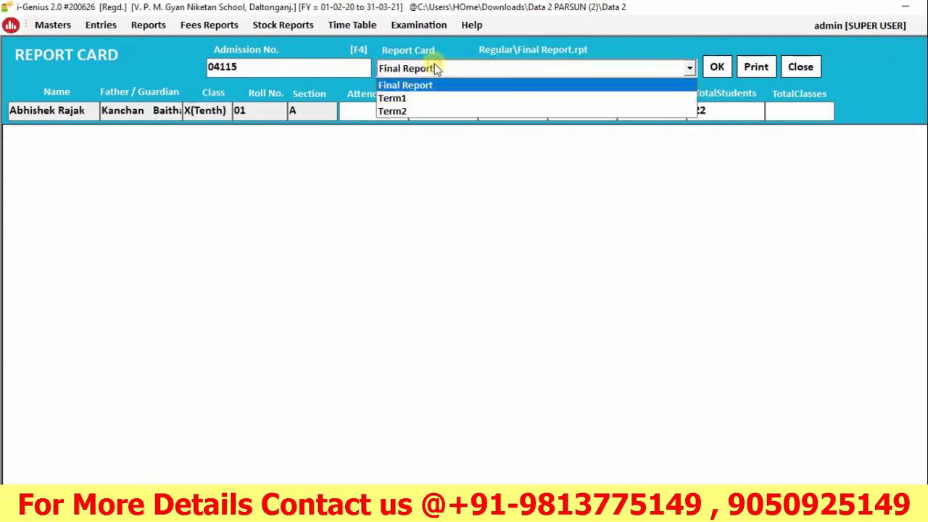
left_click(426, 101)
left_click(715, 67)
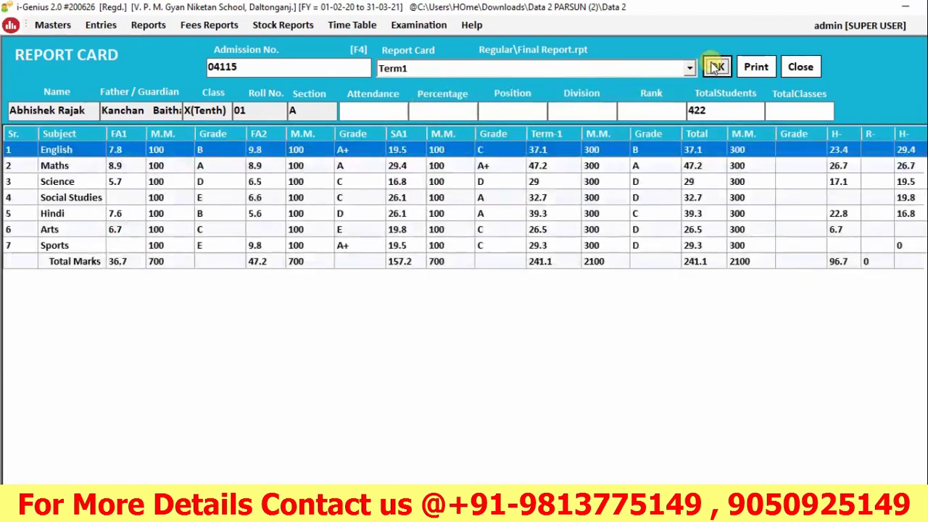
Step: Examine the English row's FA1, FA2 and SA1 marks, maximum marks, grades and Term-1 total on the report card
left_click(99, 152)
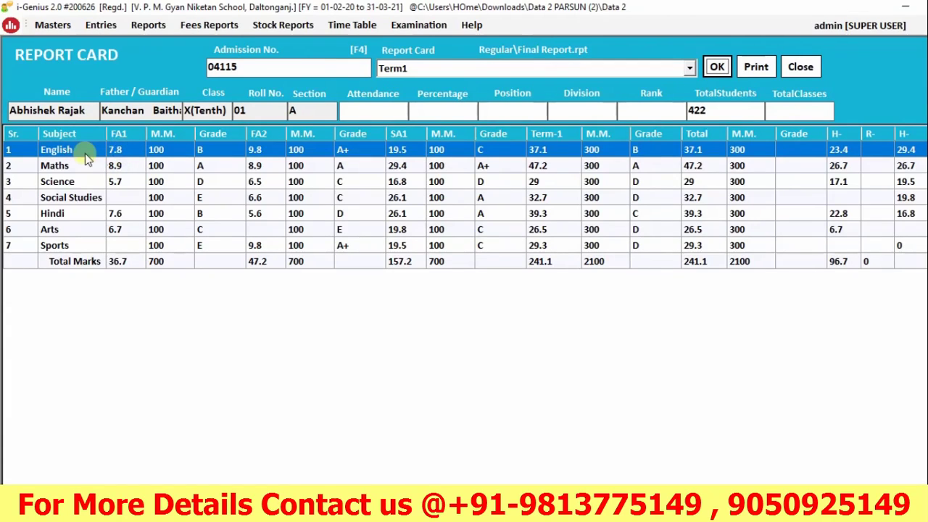
left_click(123, 135)
left_click(122, 133)
left_click(258, 154)
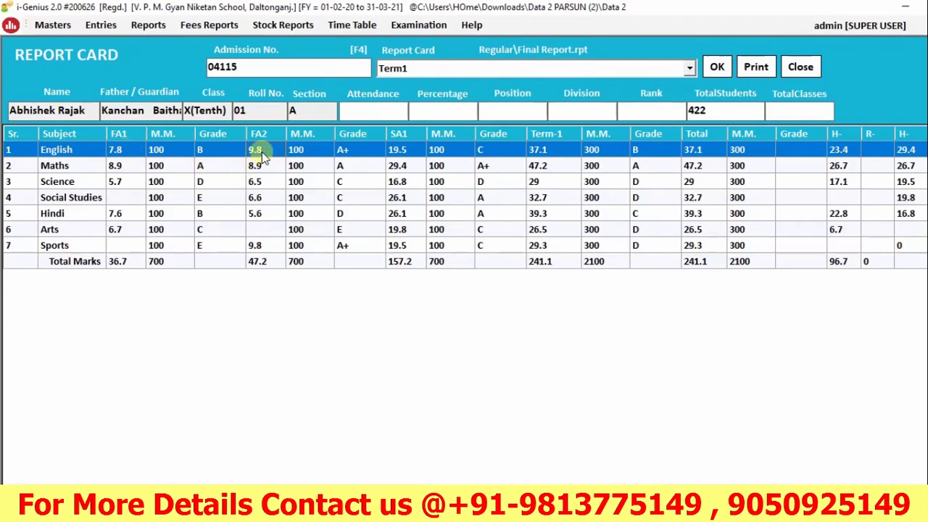
left_click(262, 151)
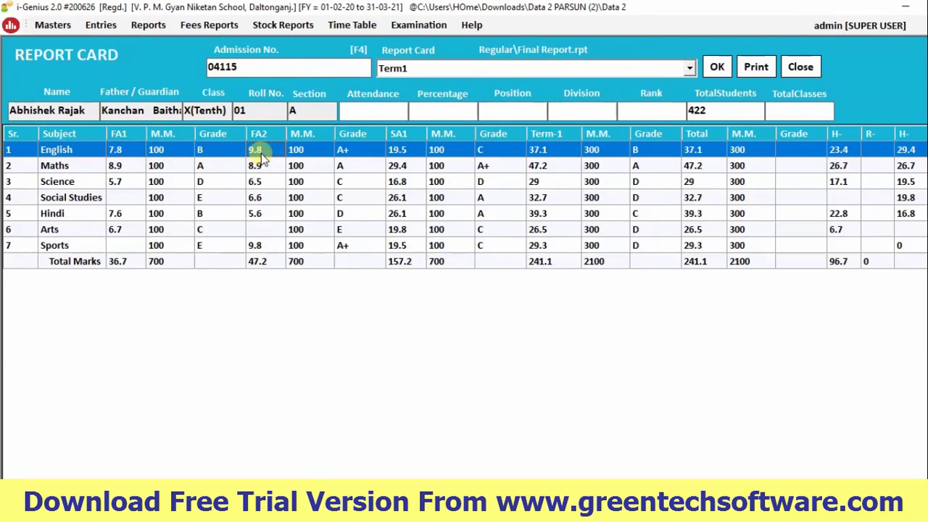
left_click(396, 153)
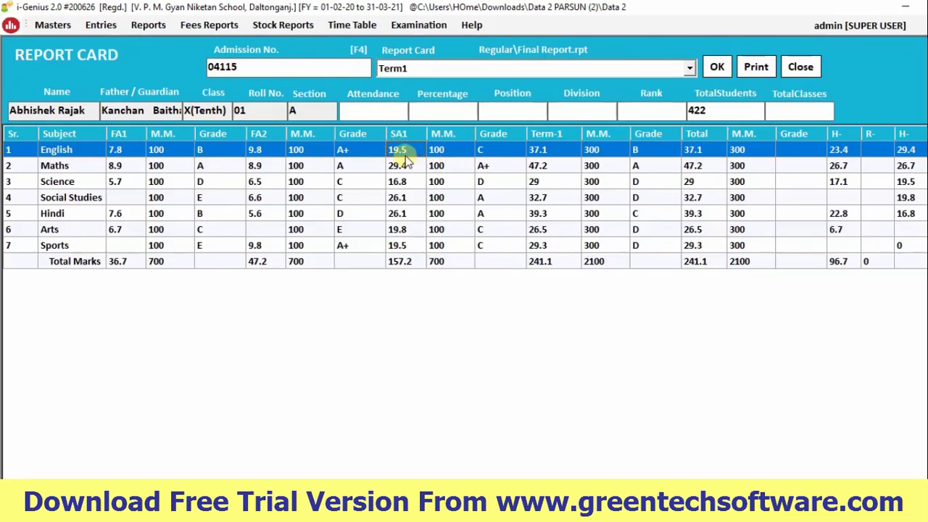
left_click(439, 150)
left_click(355, 149)
left_click(480, 151)
left_click(543, 150)
left_click(648, 152)
Step: Regenerate the Term1 report card, open its print preview and read the printout through to the signature lines
left_click(716, 67)
left_click(754, 67)
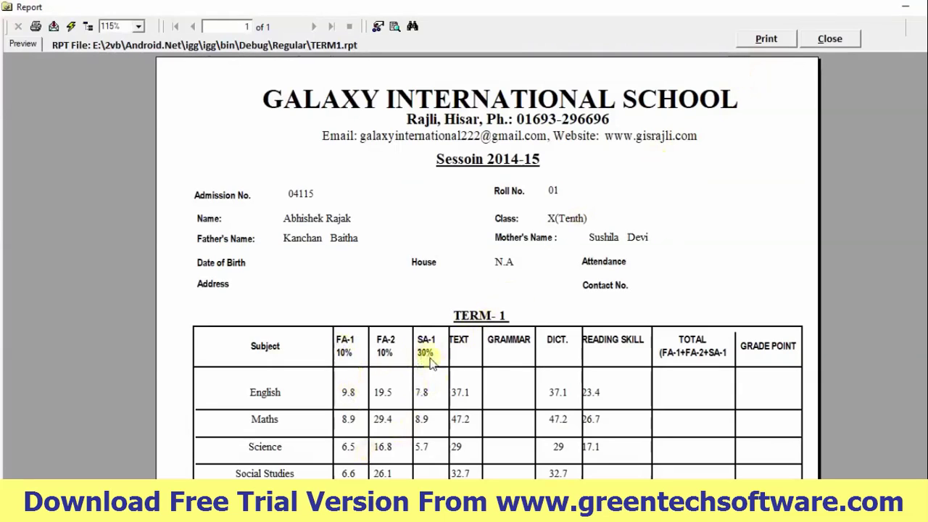
scroll(544, 380, "down", 5)
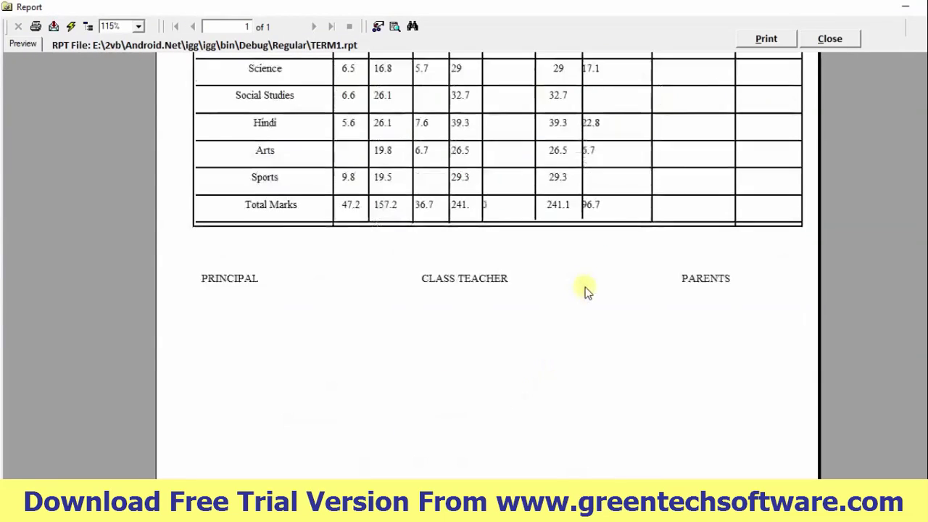